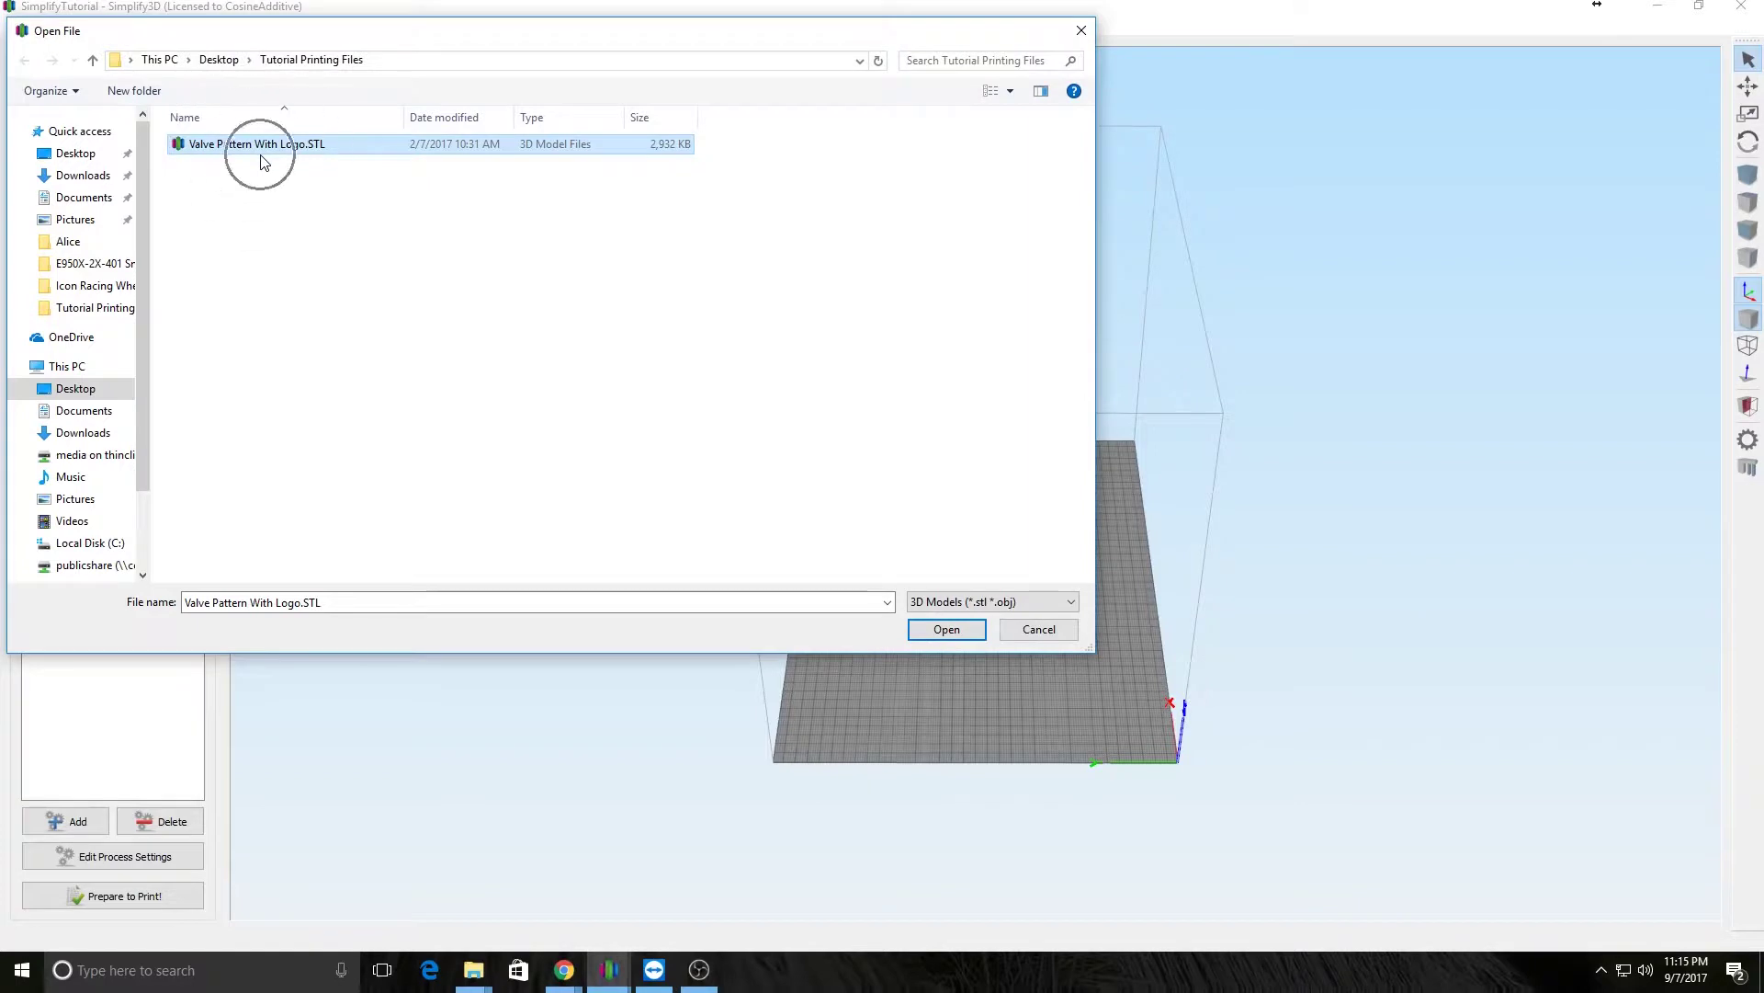
# Step: Import Valve Pattern With Logo.STL and place the model's underside flat on the bed
pyautogui.click(945, 635)
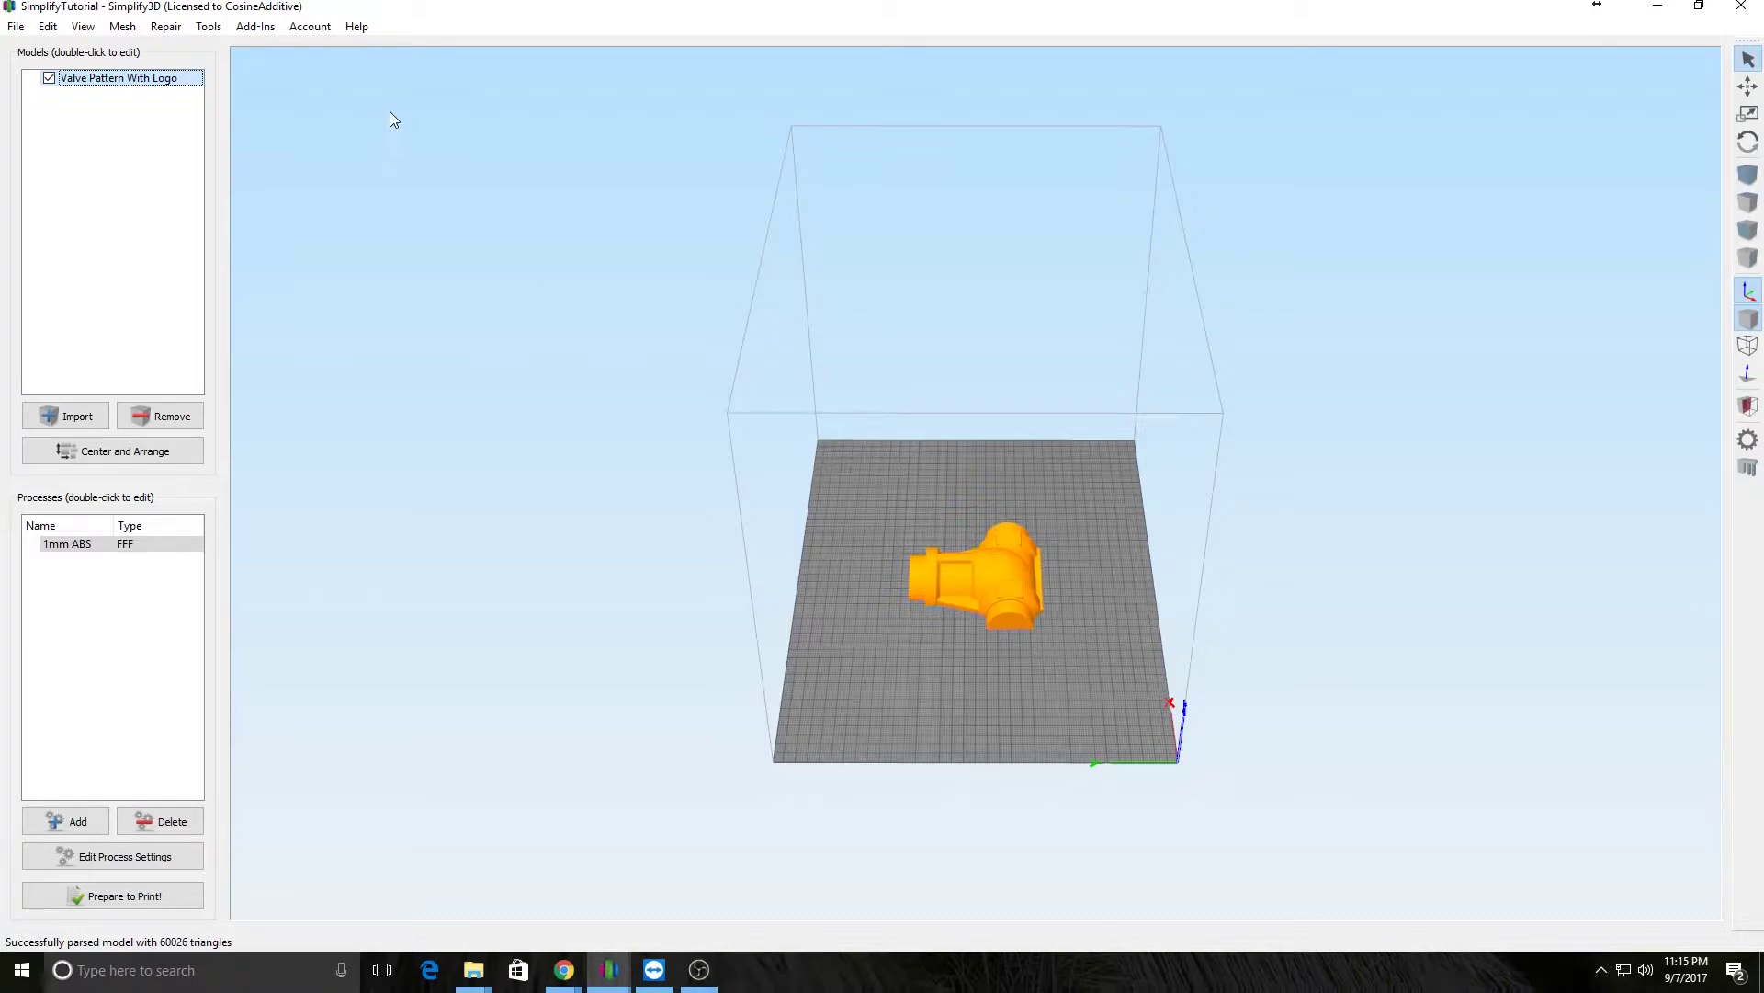
pyautogui.click(48, 28)
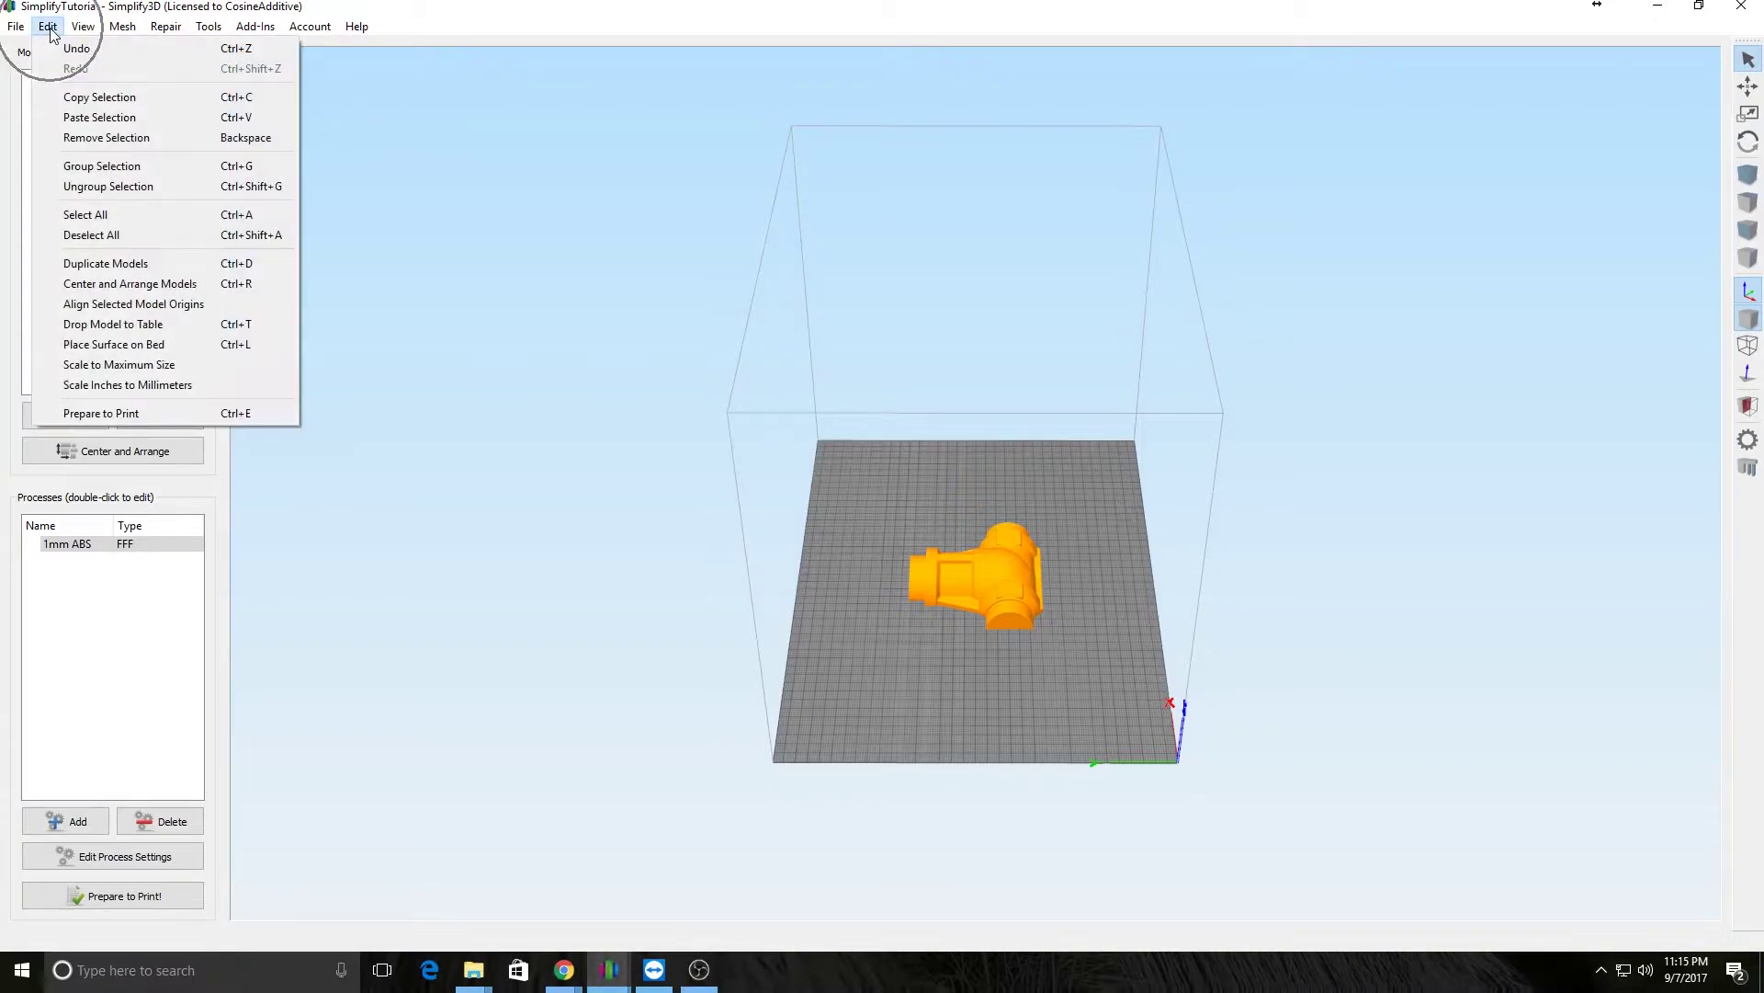
pyautogui.click(129, 345)
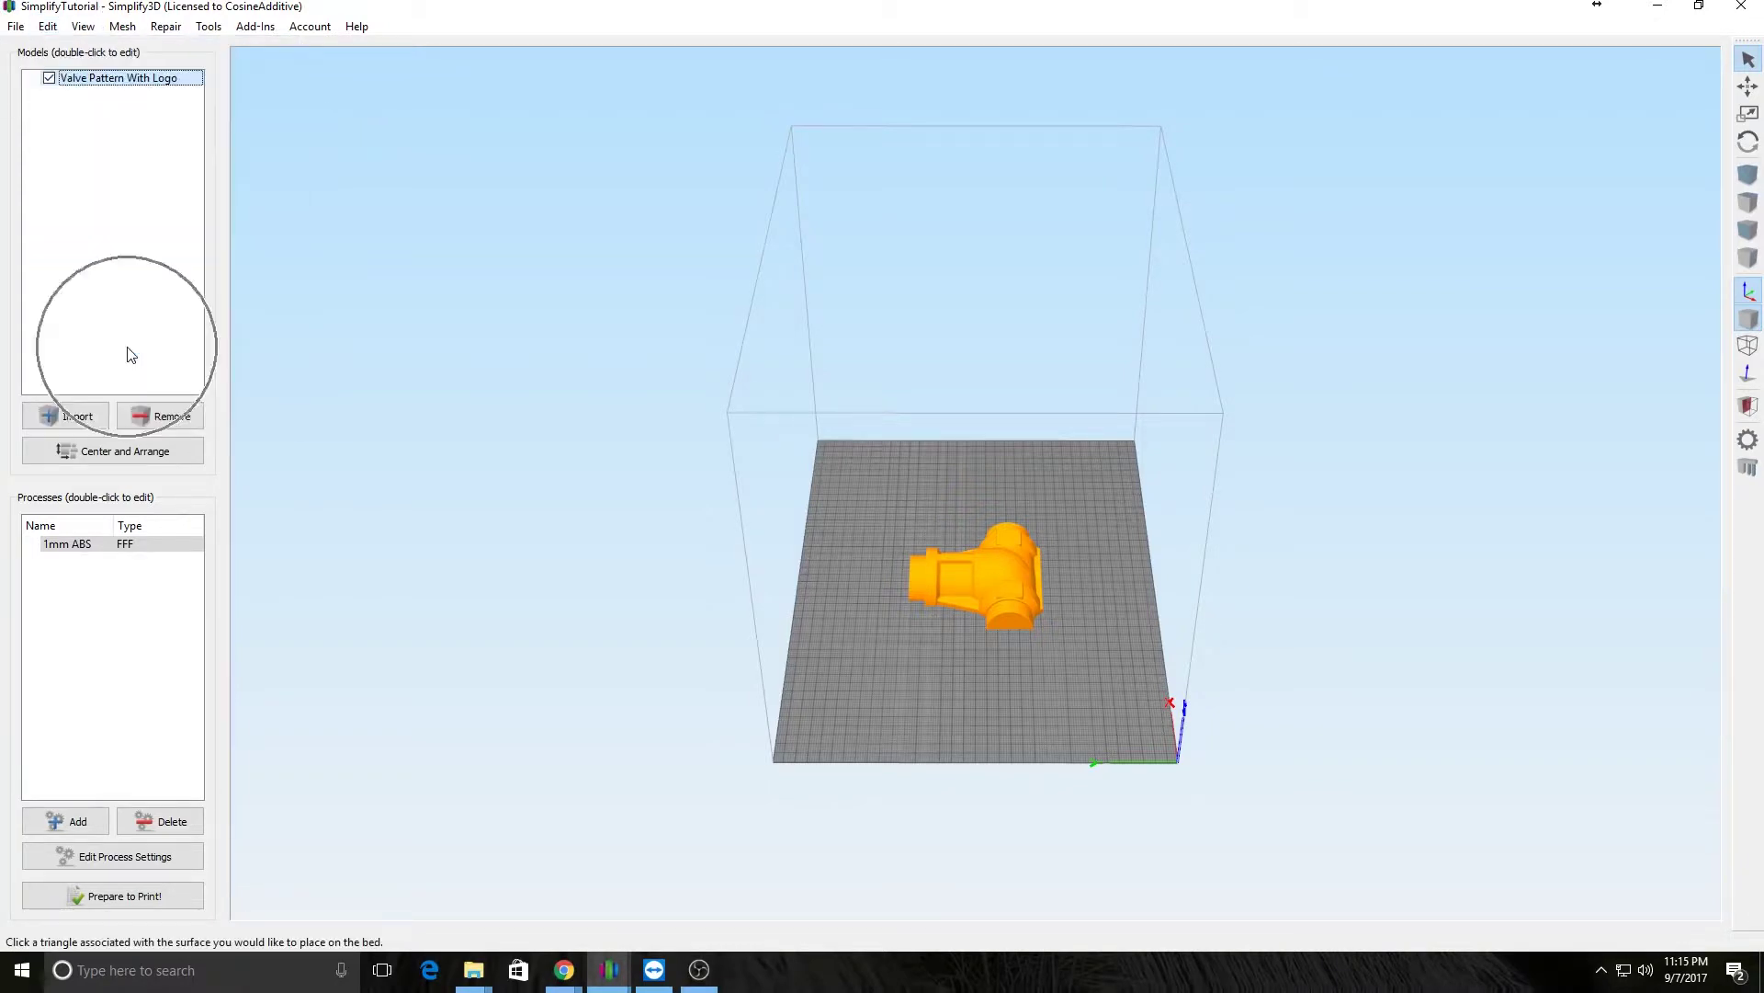
pyautogui.moveTo(908, 717); pyautogui.dragTo(944, 586)
pyautogui.click(978, 579)
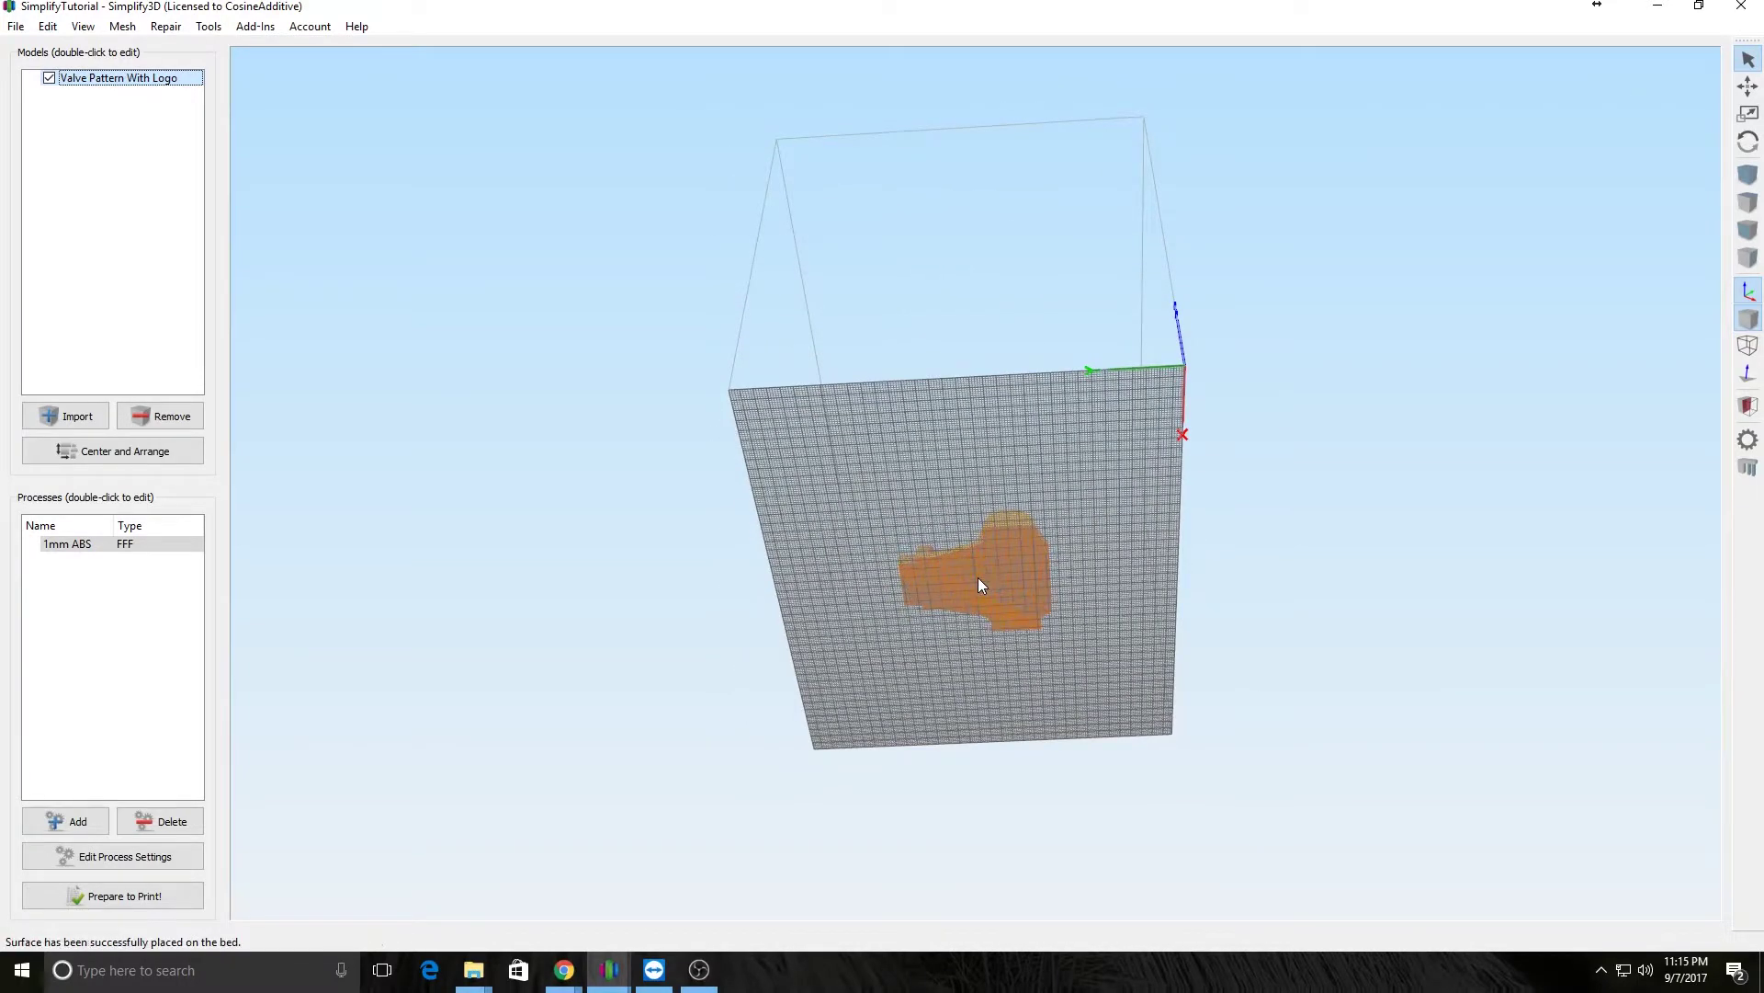
# Step: Move the valve model from the middle of the bed toward the corner at the axis origin
pyautogui.moveTo(1099, 432); pyautogui.dragTo(1111, 603)
pyautogui.press('t')
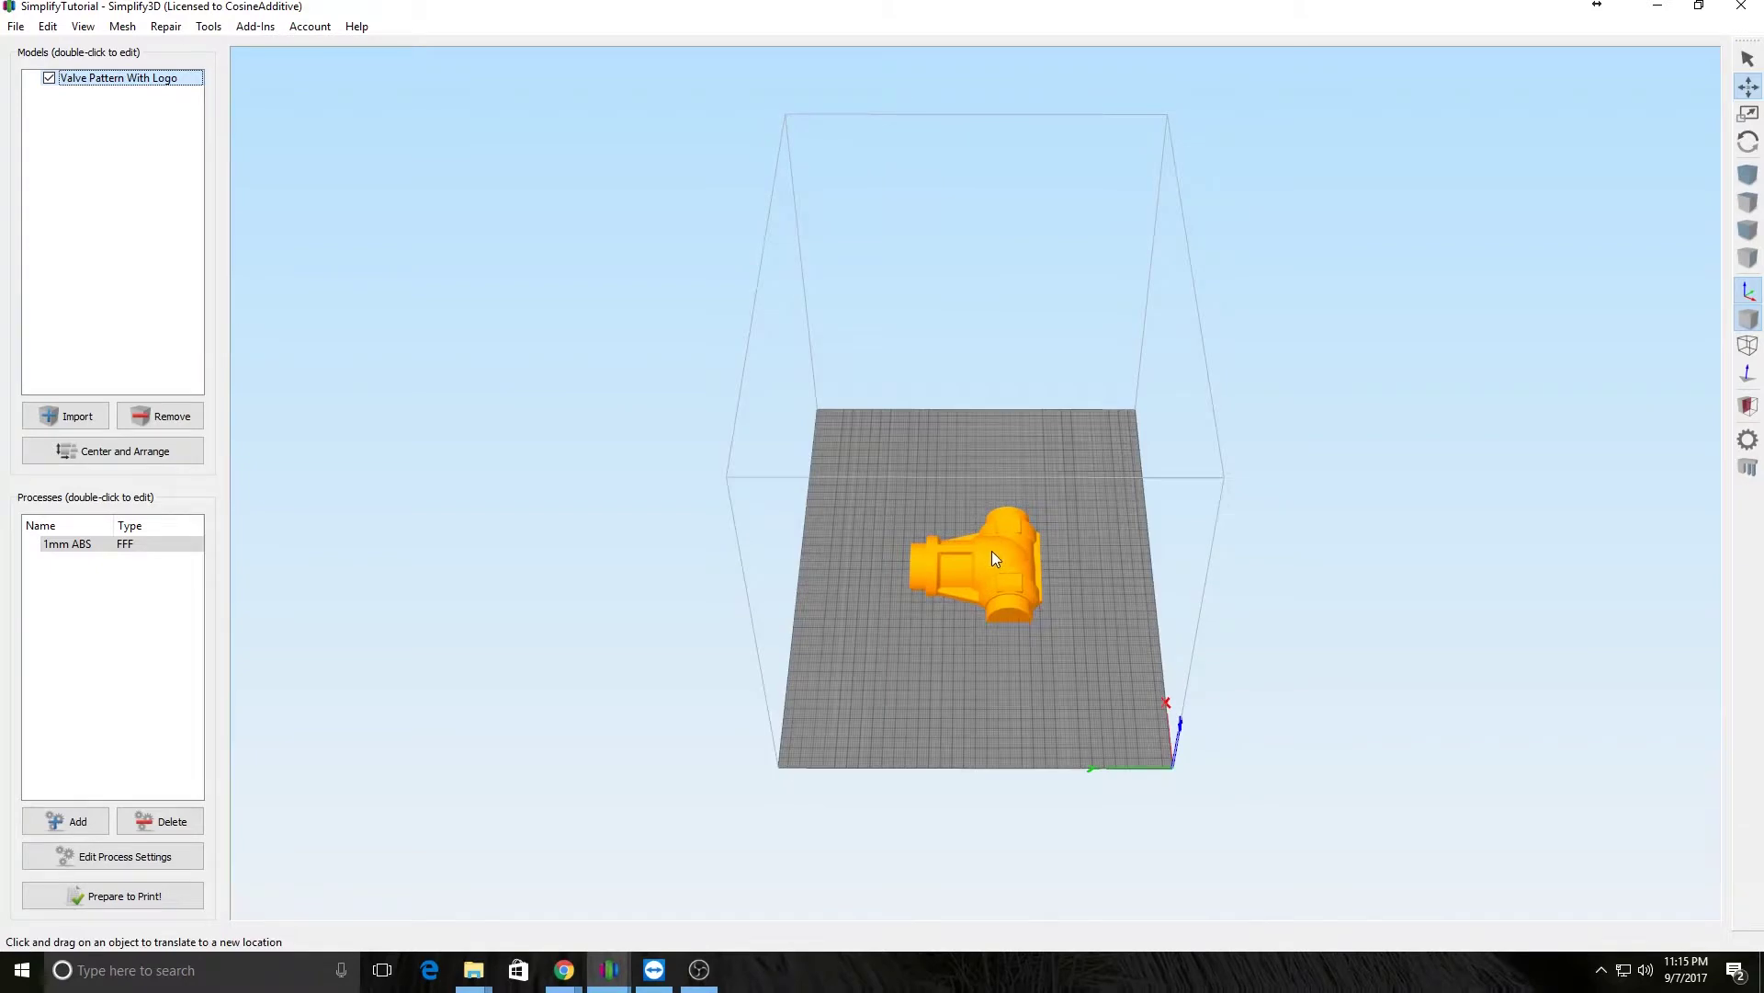
pyautogui.moveTo(992, 566); pyautogui.dragTo(1065, 652)
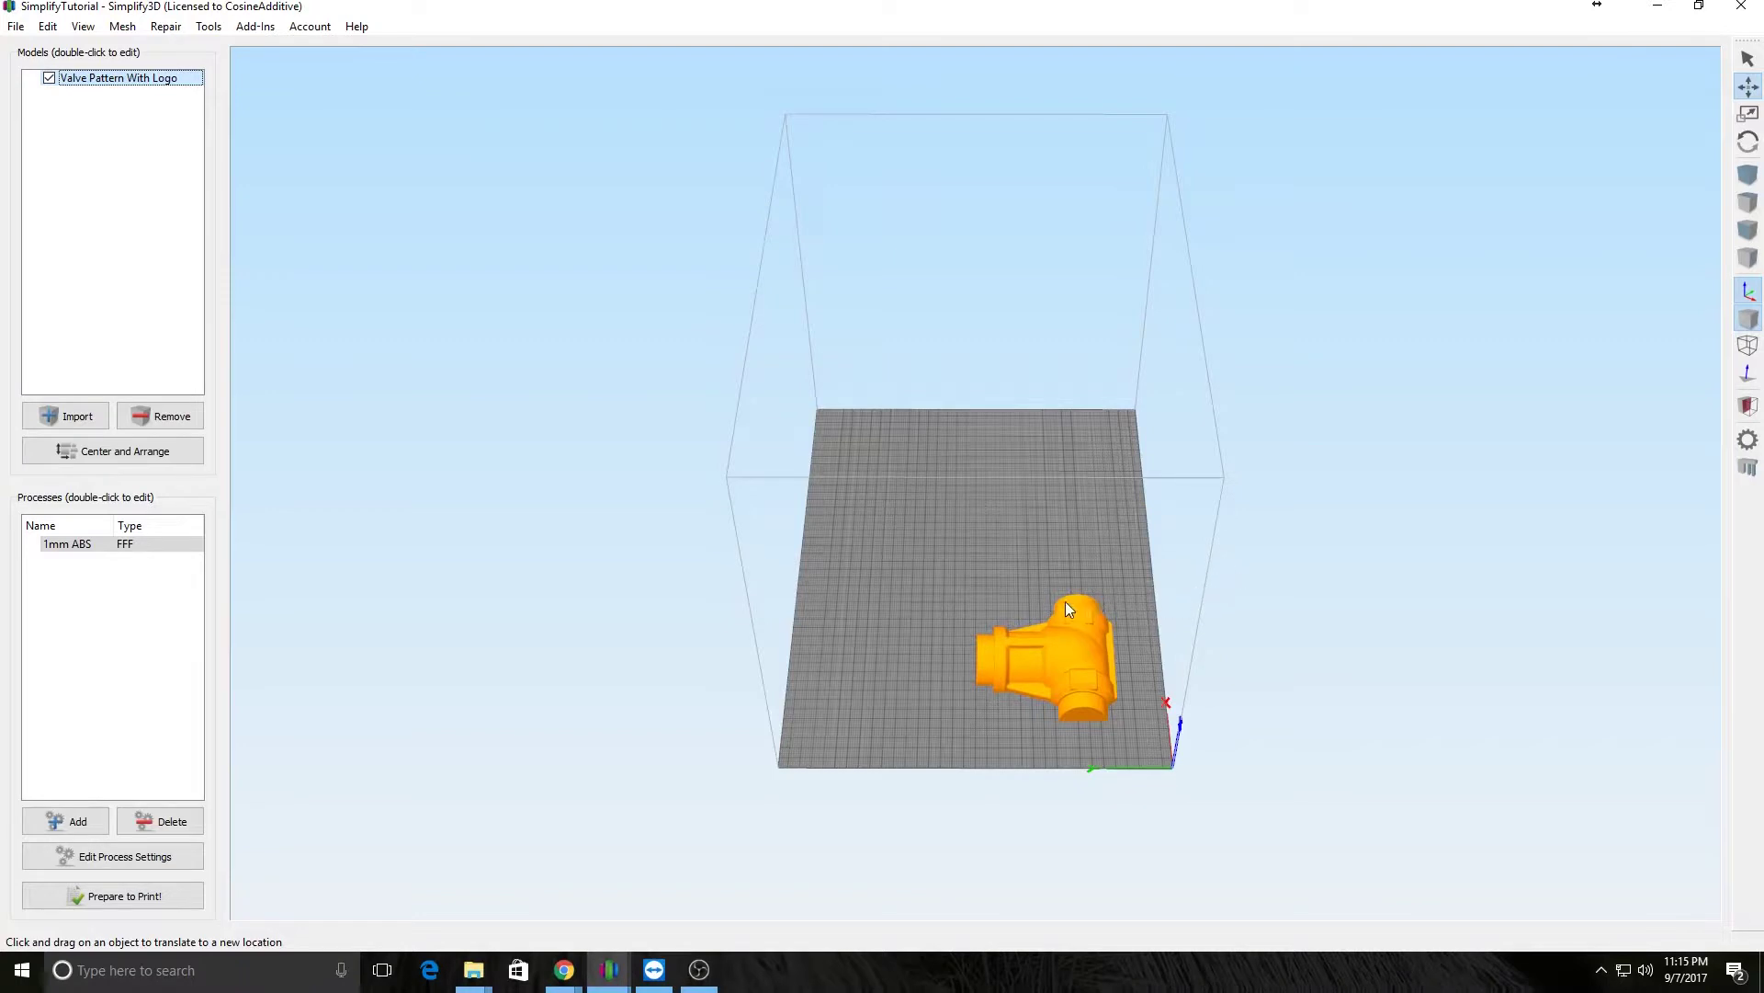
pyautogui.moveTo(866, 625); pyautogui.dragTo(916, 664)
pyautogui.scroll(3, 1039, 636)
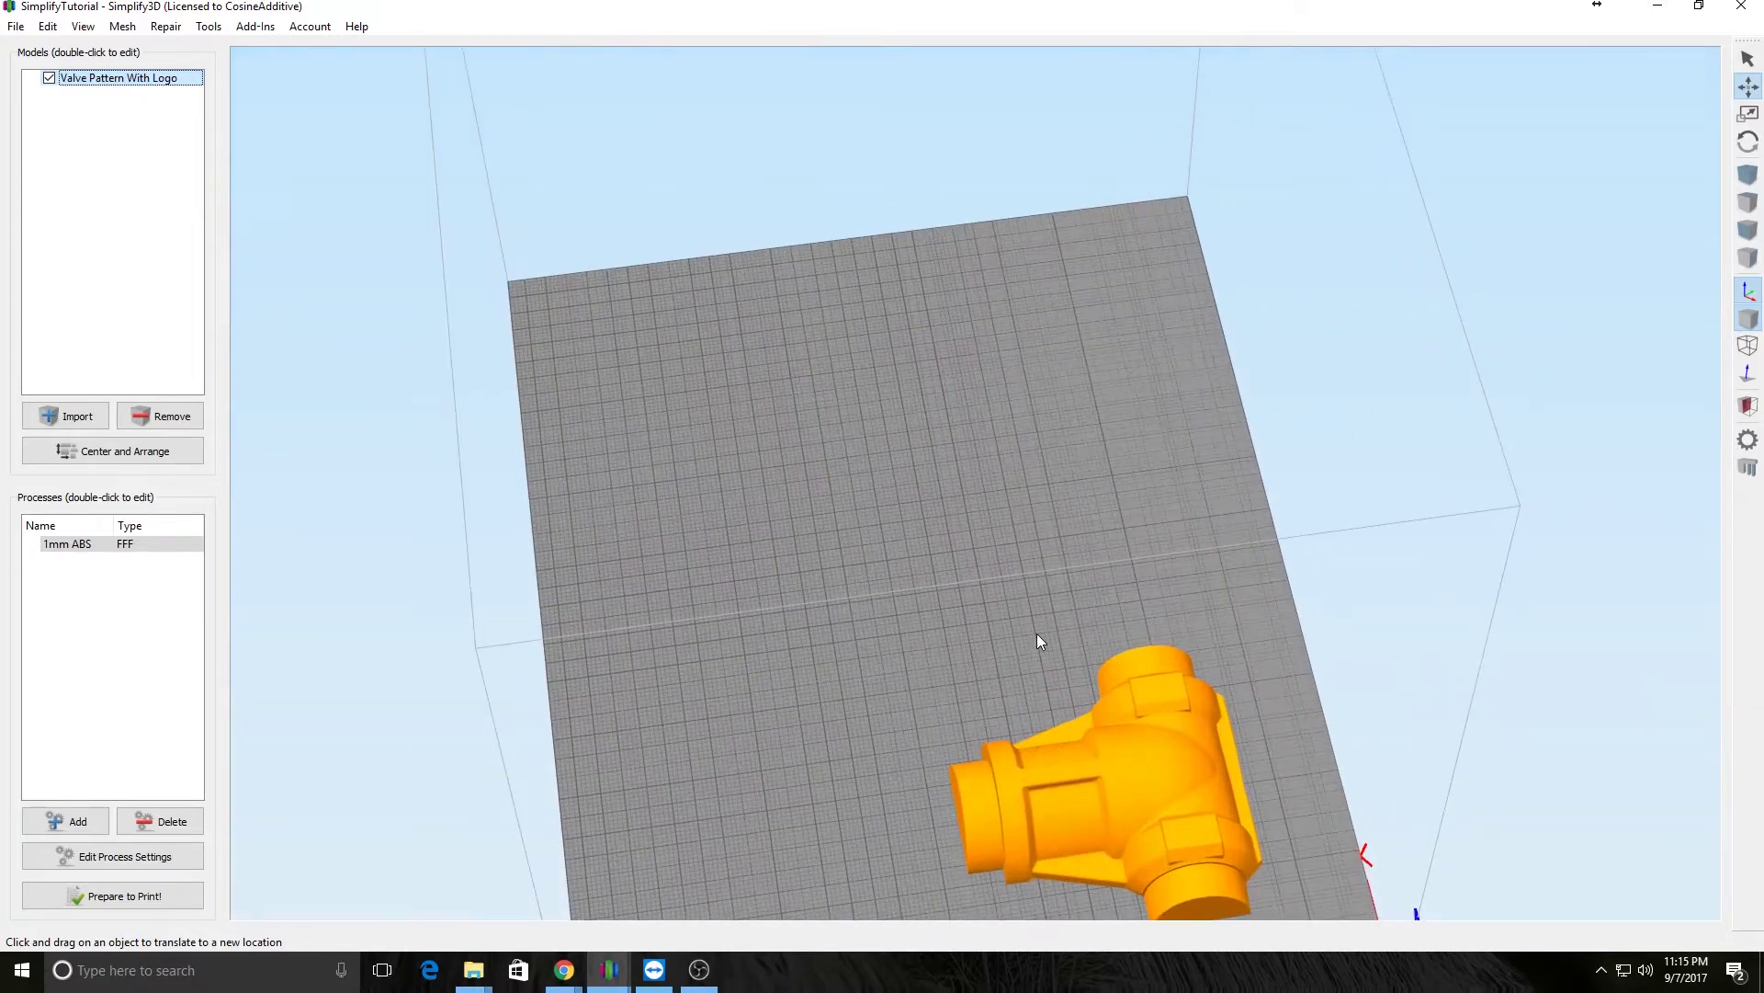
pyautogui.scroll(-3, 1036, 634)
pyautogui.moveTo(1001, 678); pyautogui.dragTo(895, 685)
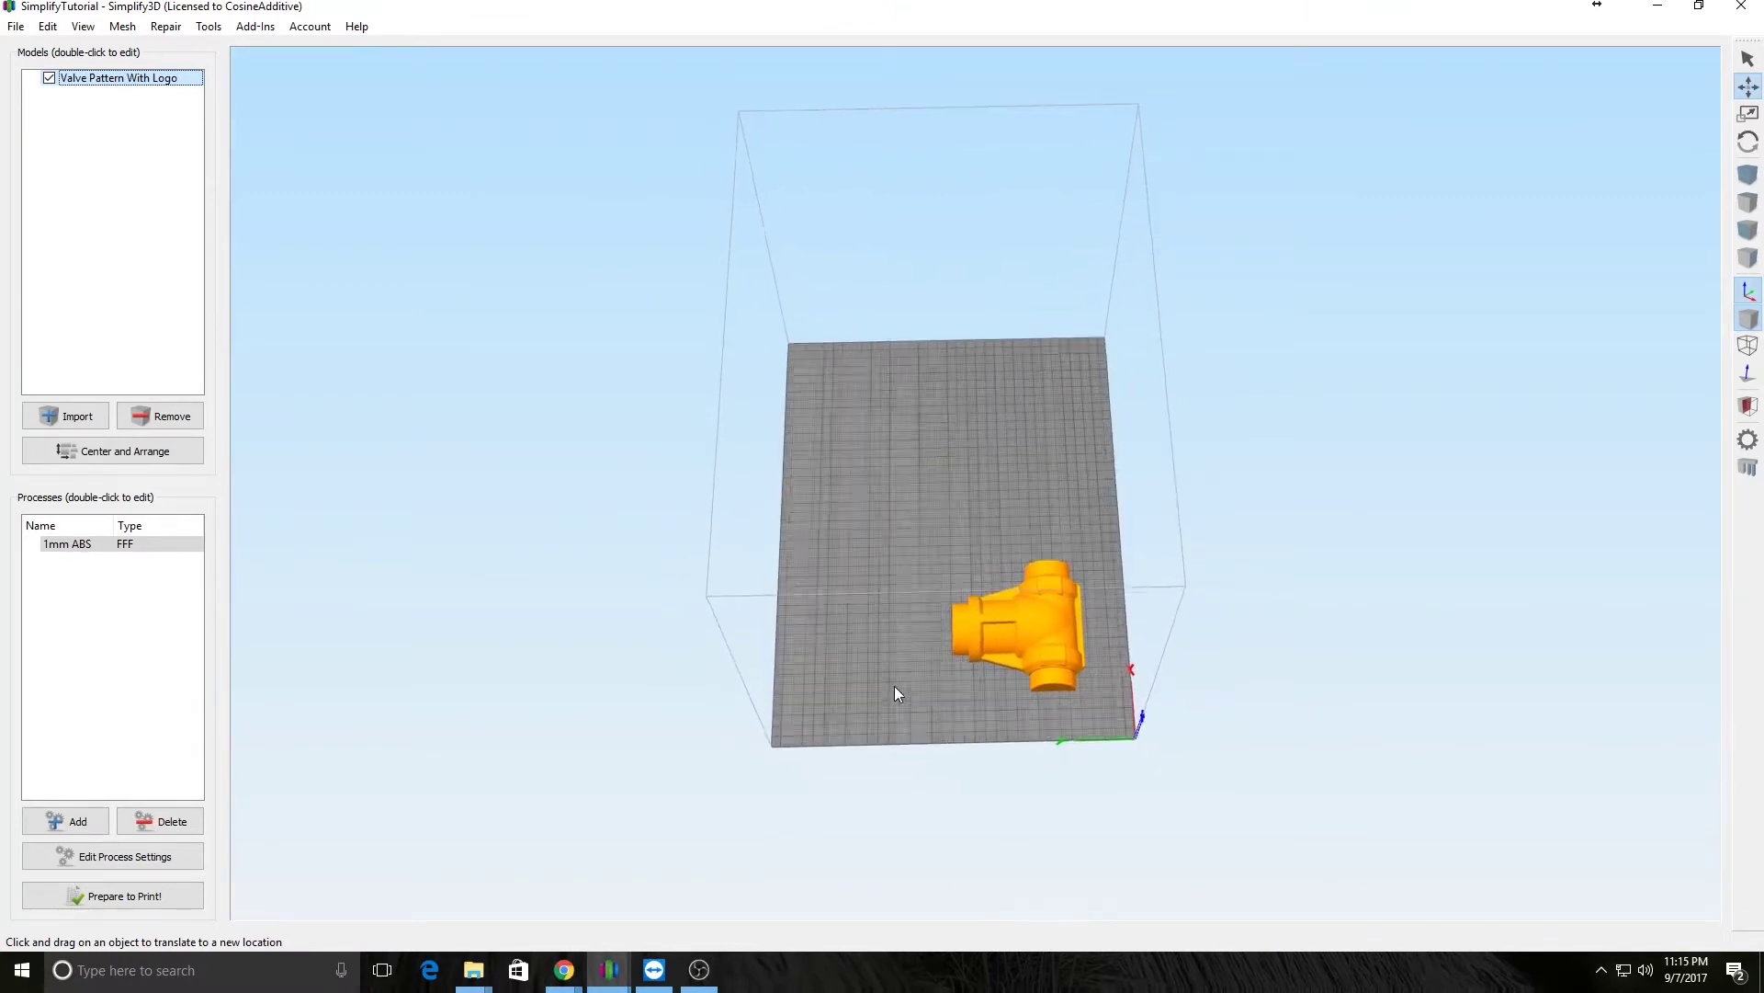
# Step: Review the valve model's position, scaling and rotation settings without changing them
pyautogui.doubleClick(1040, 643)
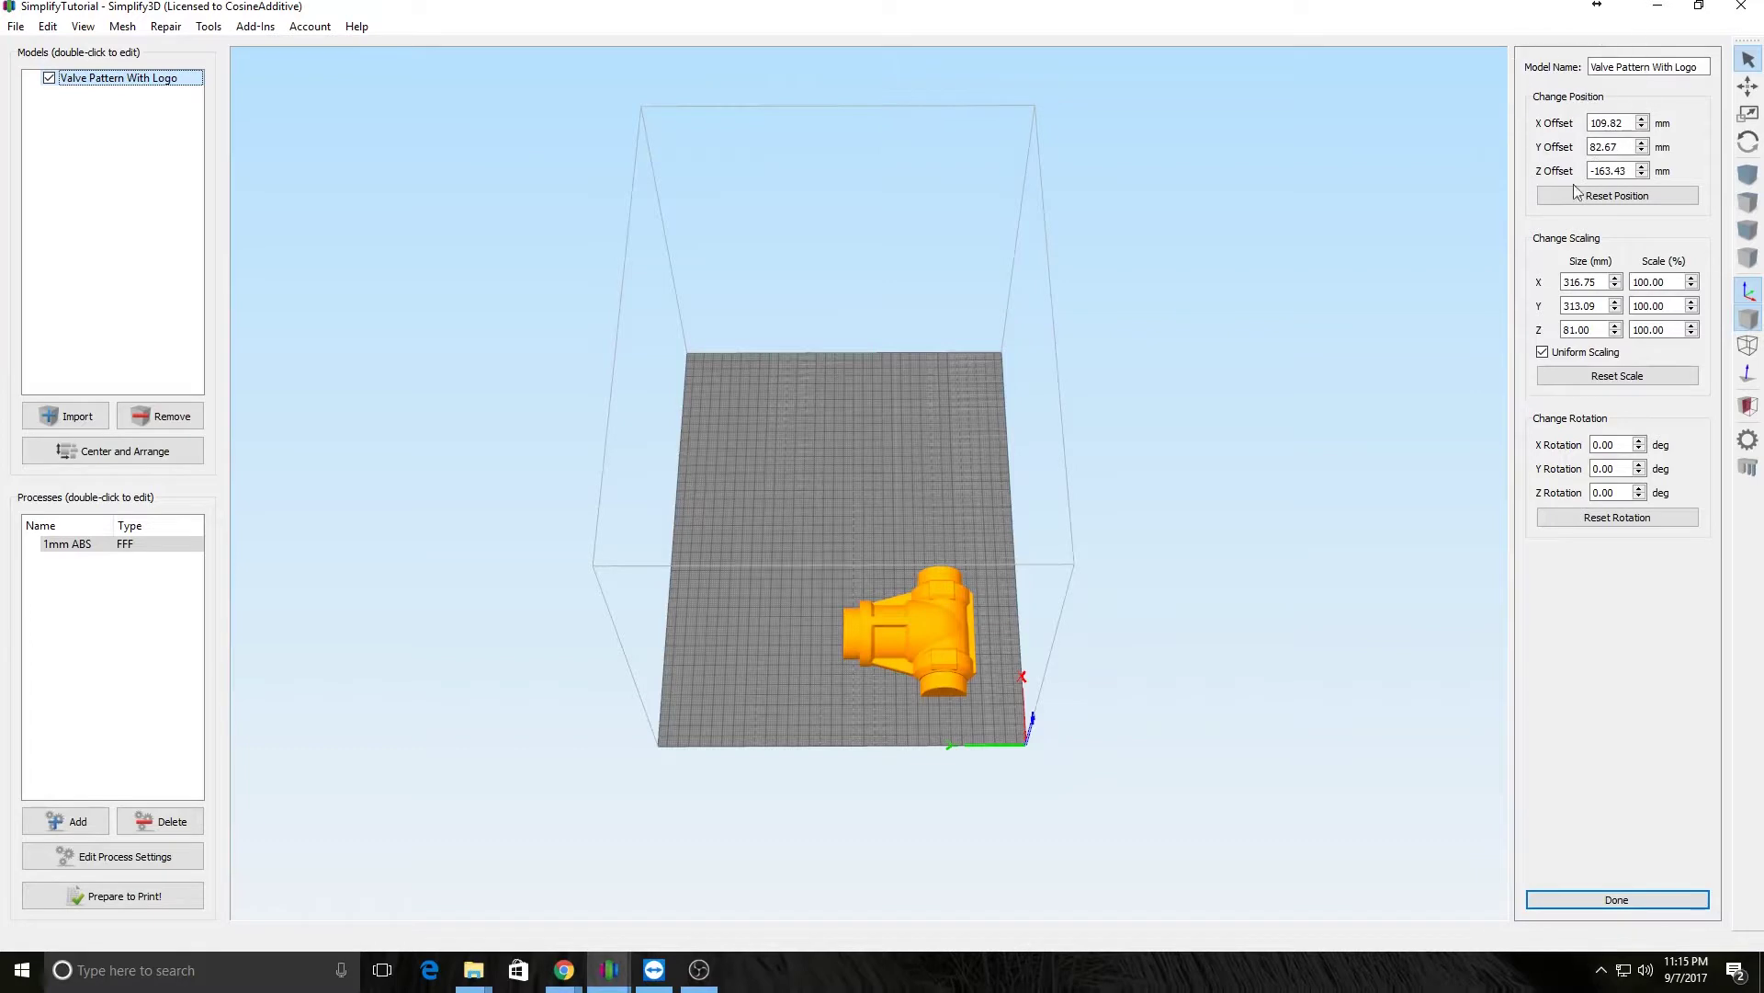
pyautogui.click(1575, 240)
pyautogui.click(1577, 425)
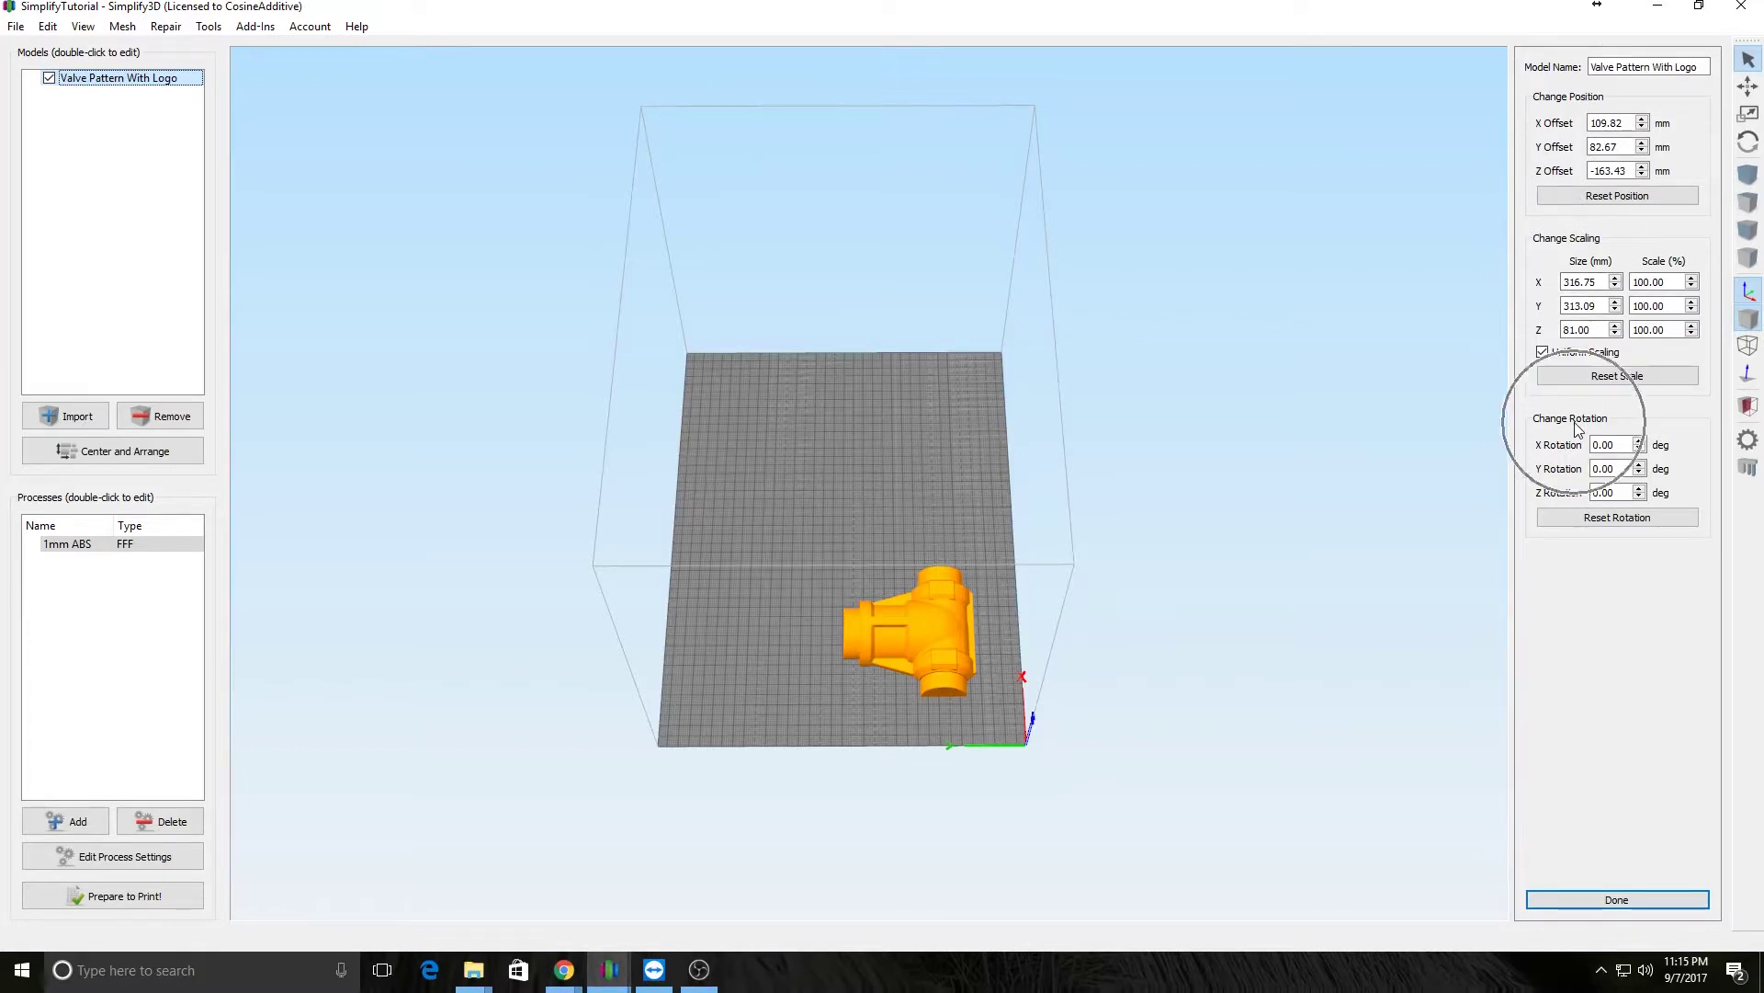
pyautogui.click(1617, 899)
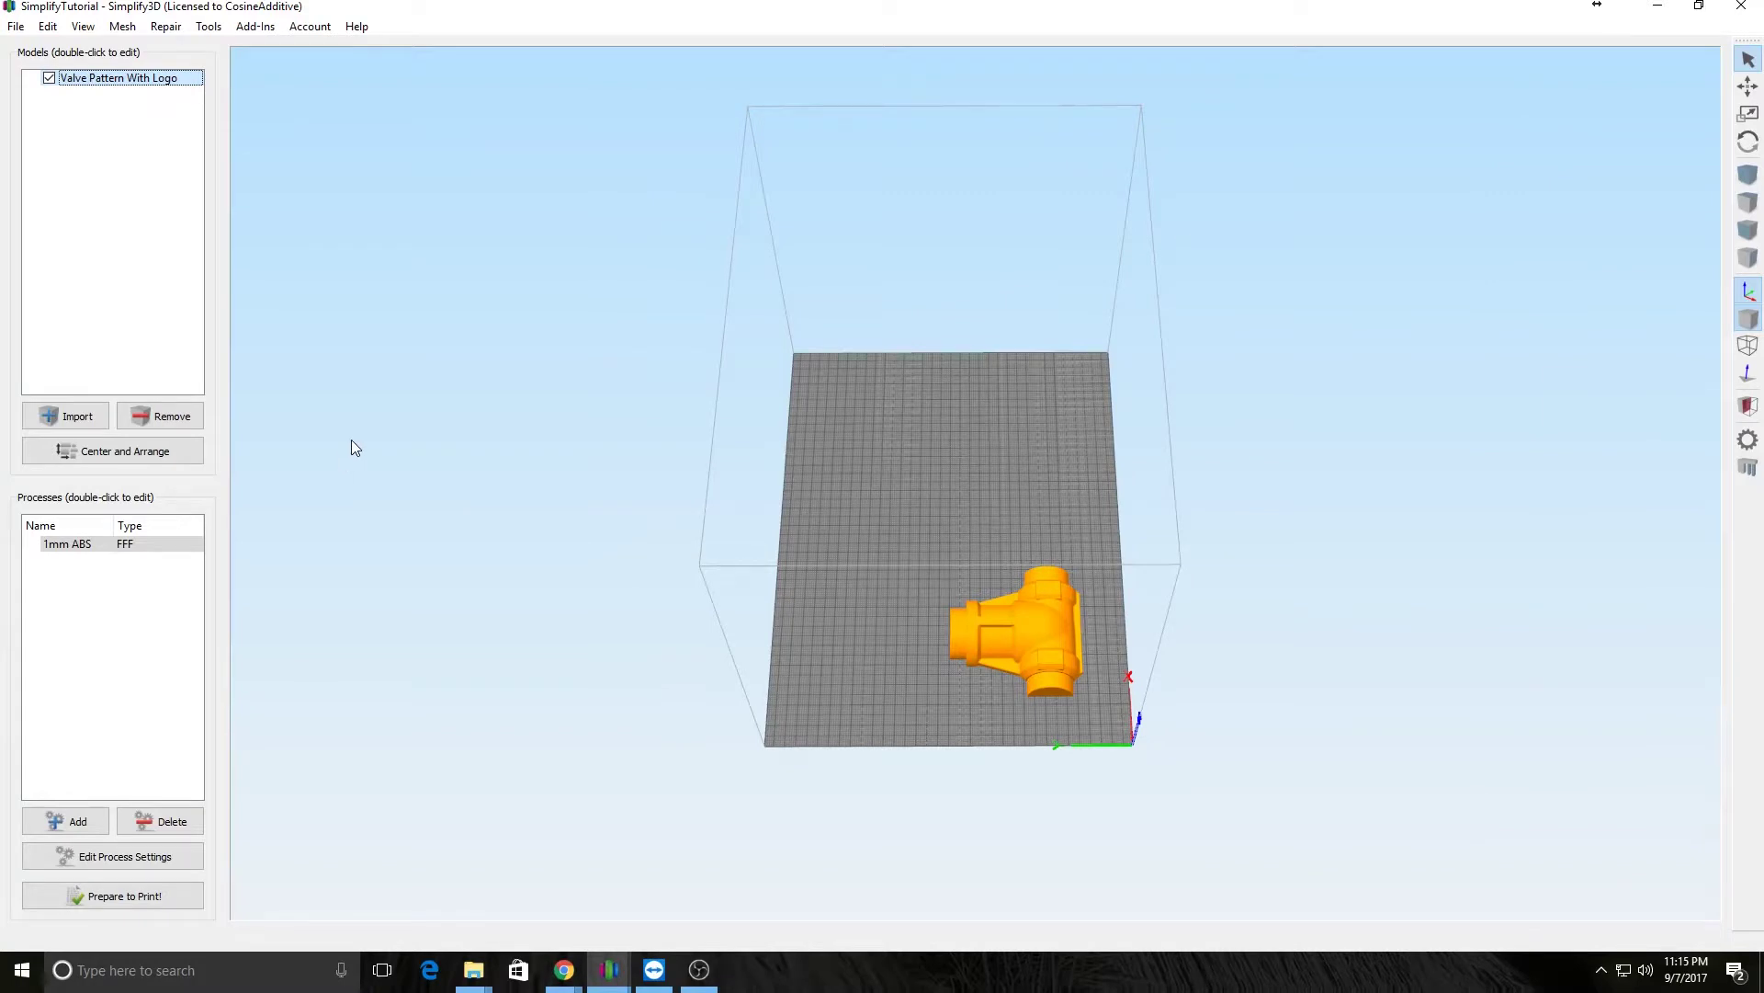
# Step: Show the advanced settings of the 1mm ABS process and examine the LeftExtruder toolhead index, nozzle diameter, extrusion multiplier and width
pyautogui.click(53, 546)
pyautogui.doubleClick(74, 545)
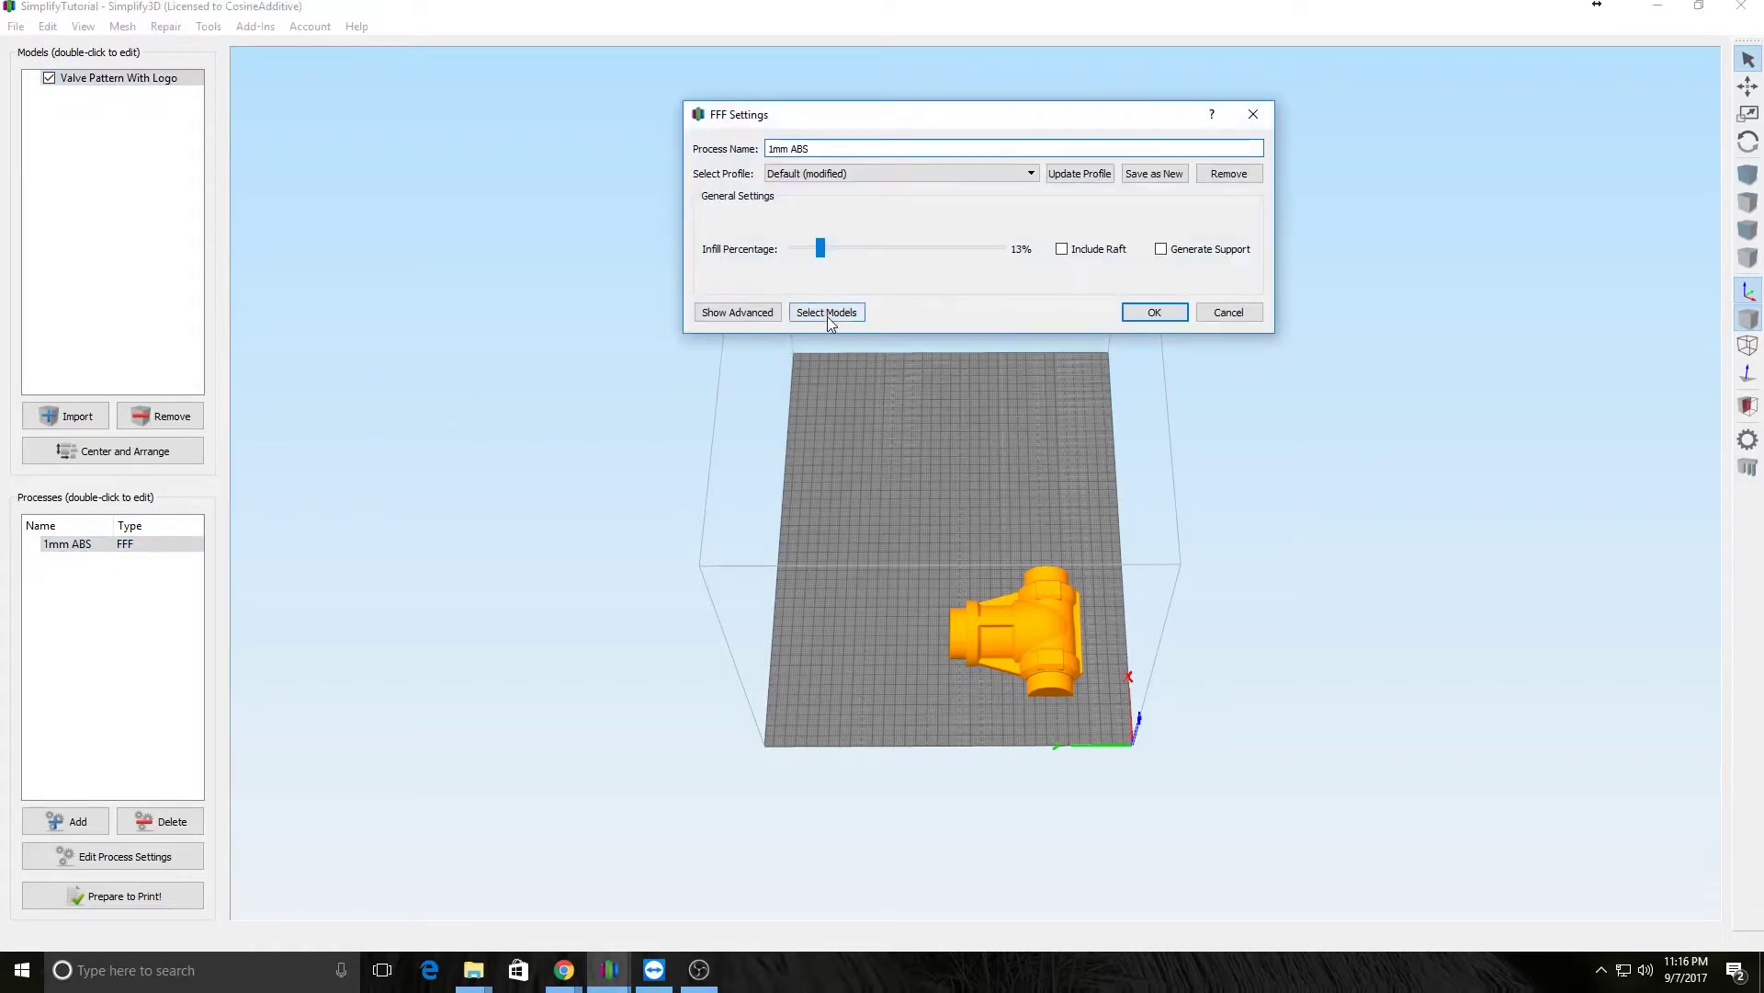
pyautogui.click(739, 313)
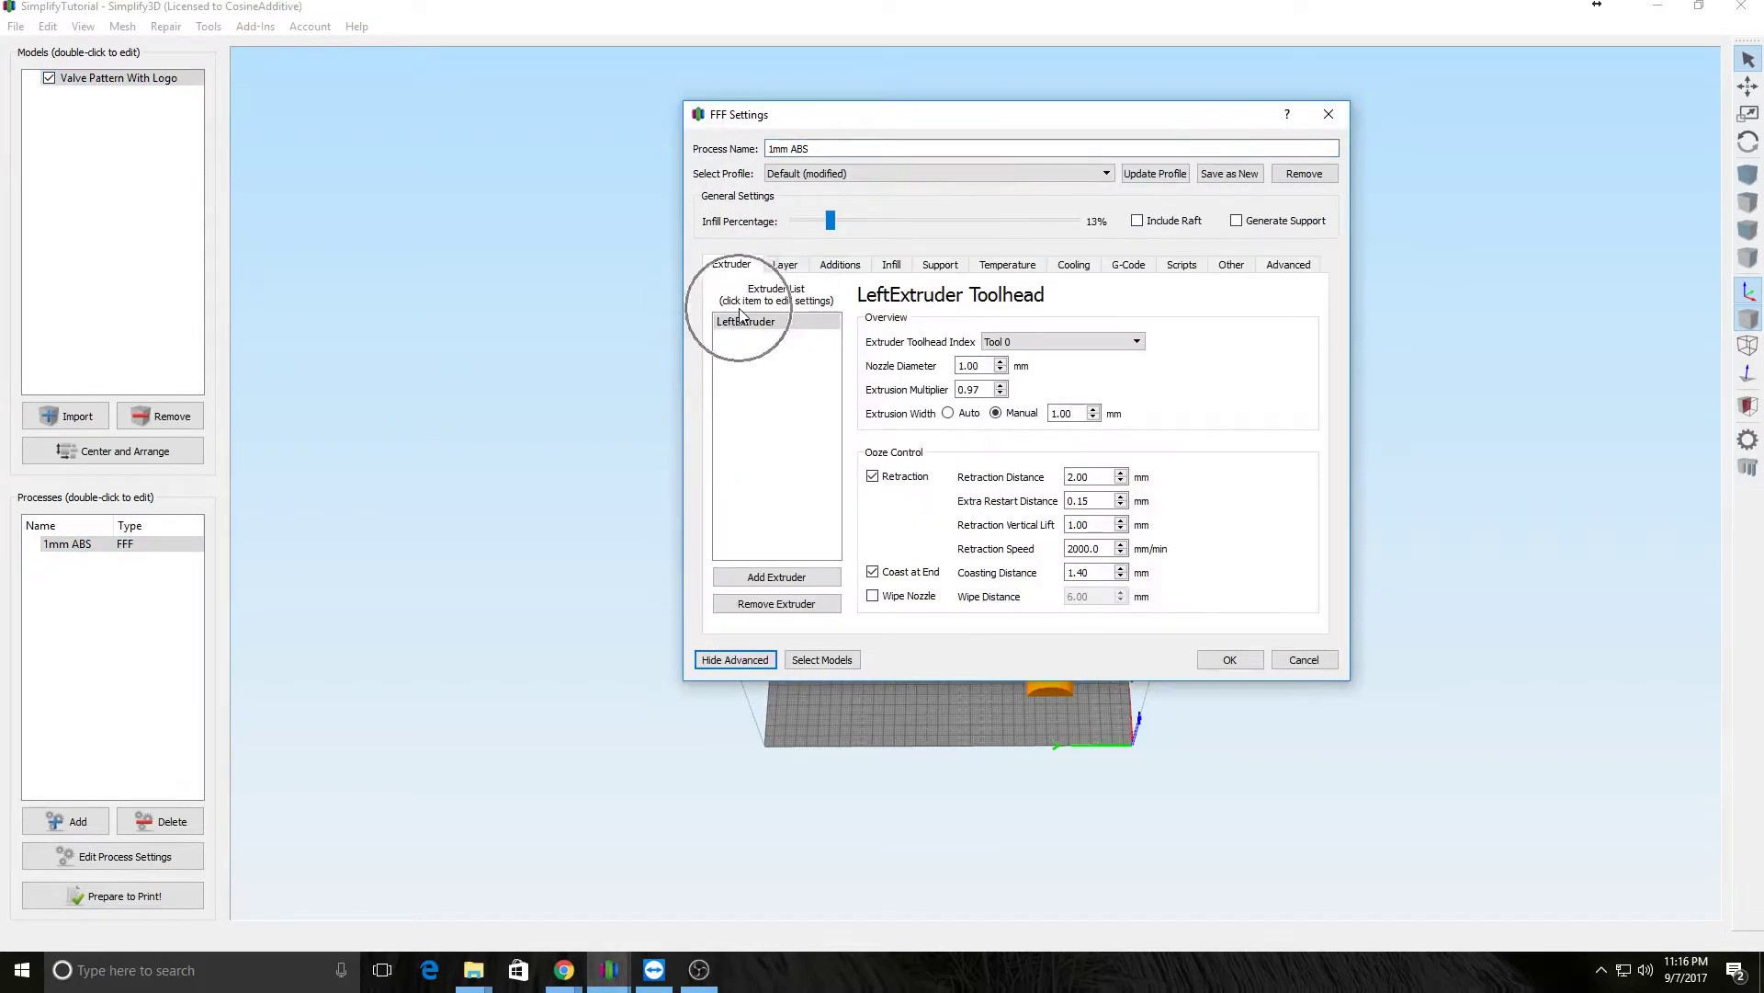
pyautogui.click(731, 264)
pyautogui.click(1028, 346)
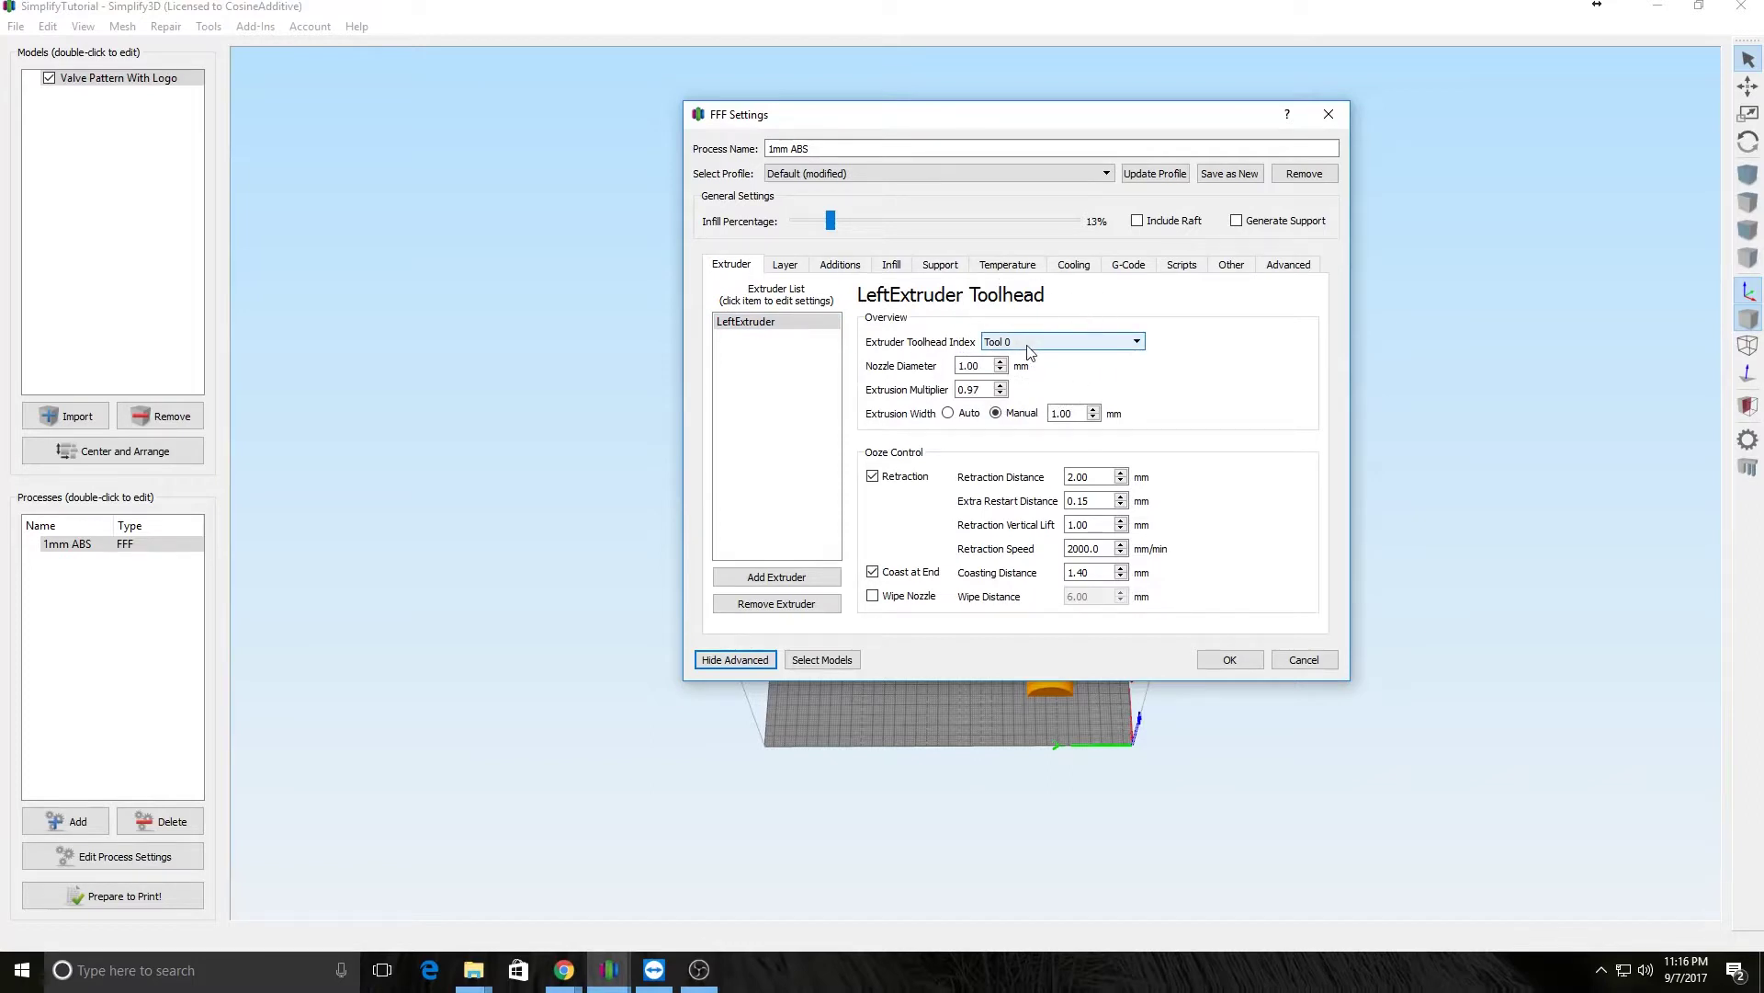
pyautogui.click(1029, 349)
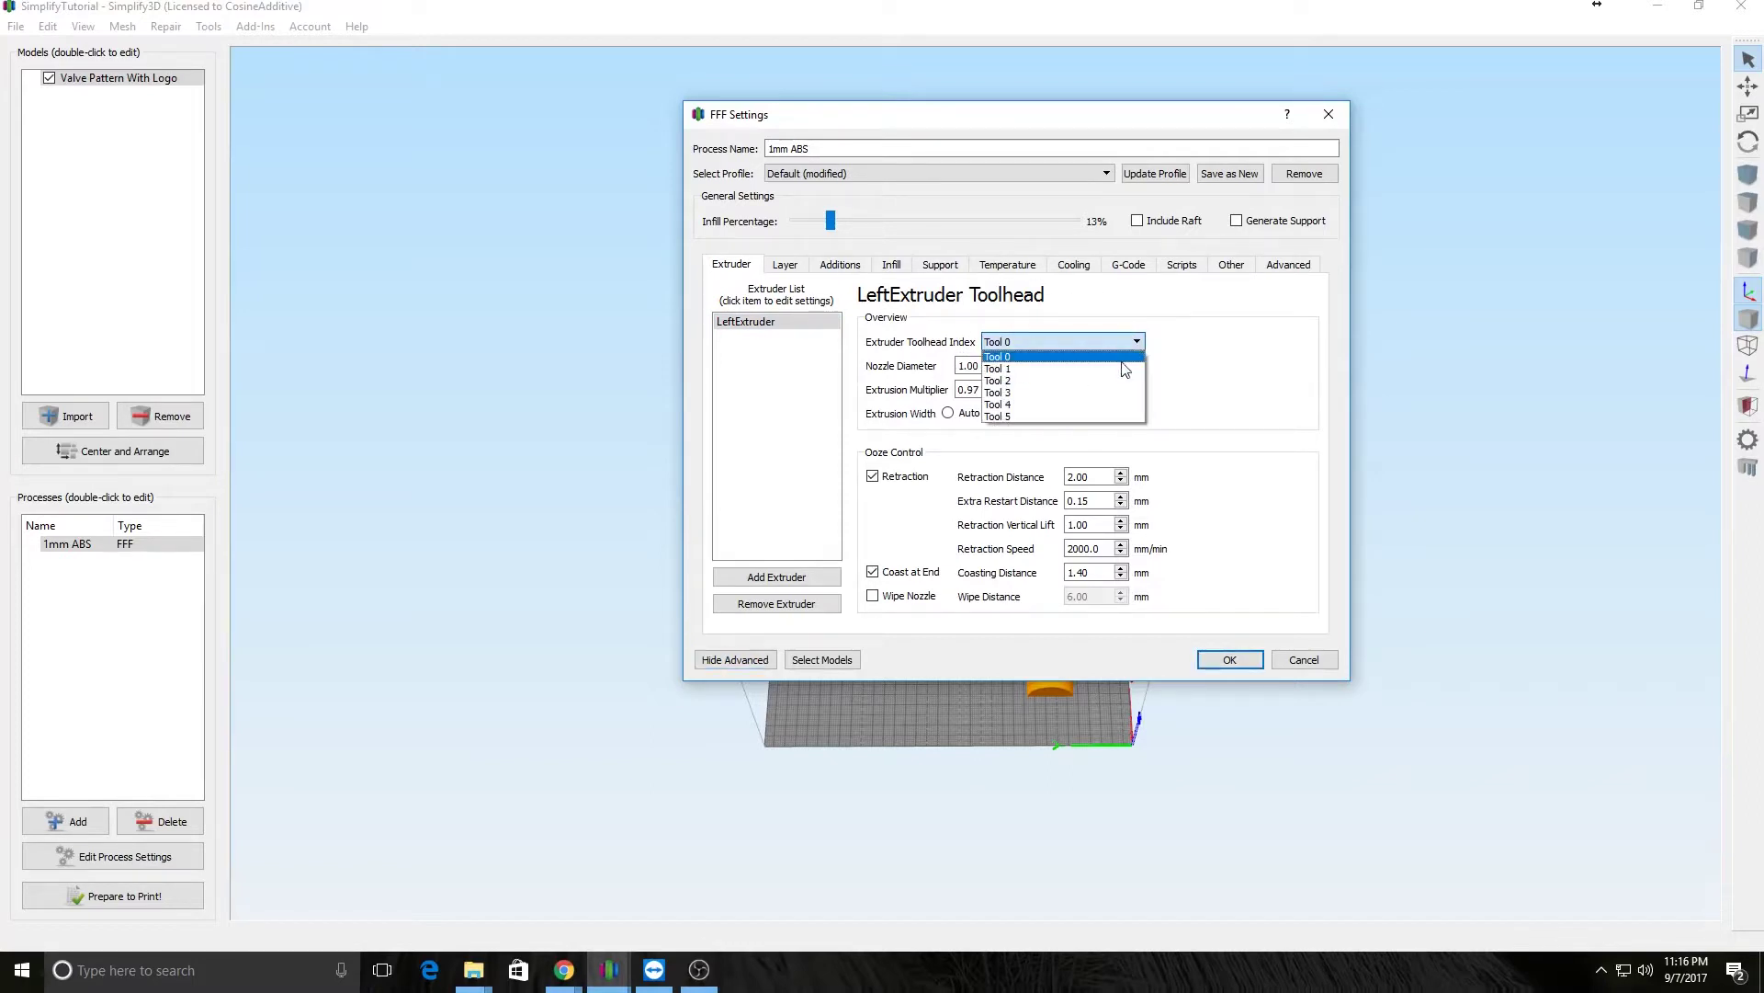
pyautogui.click(1188, 359)
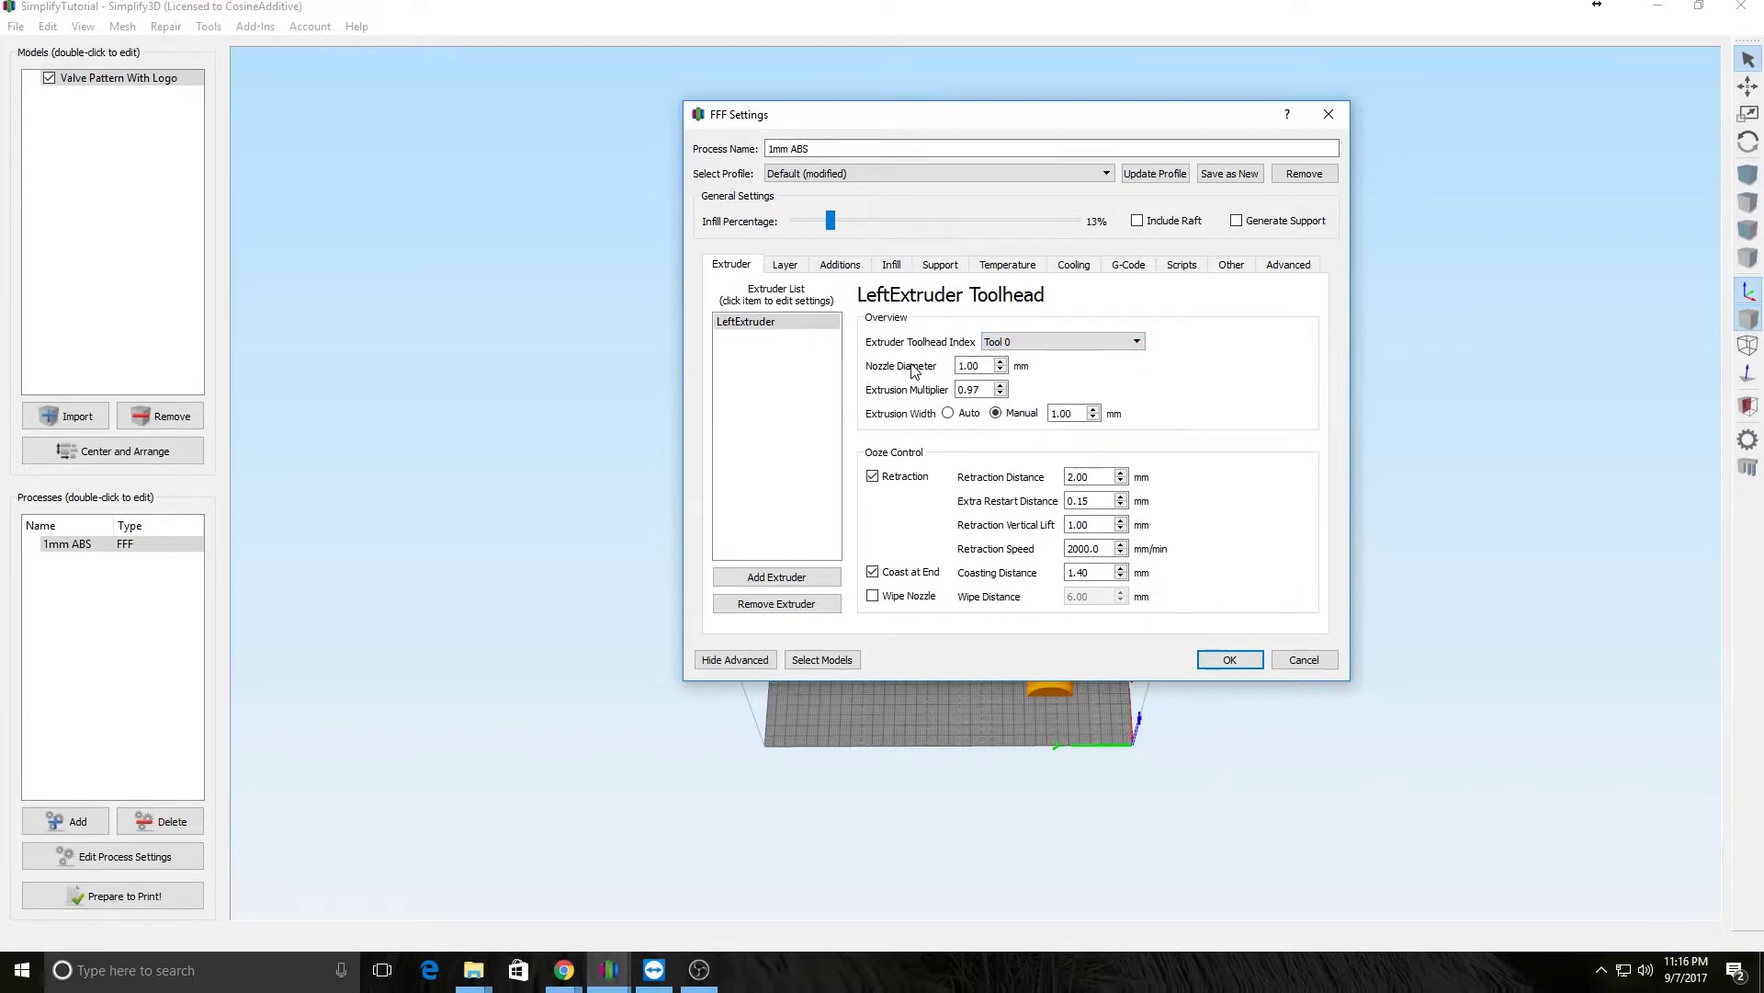
pyautogui.click(950, 395)
pyautogui.click(944, 415)
pyautogui.moveTo(947, 416)
# Step: Examine the process's layer settings, including the first layer settings and start points
pyautogui.click(784, 266)
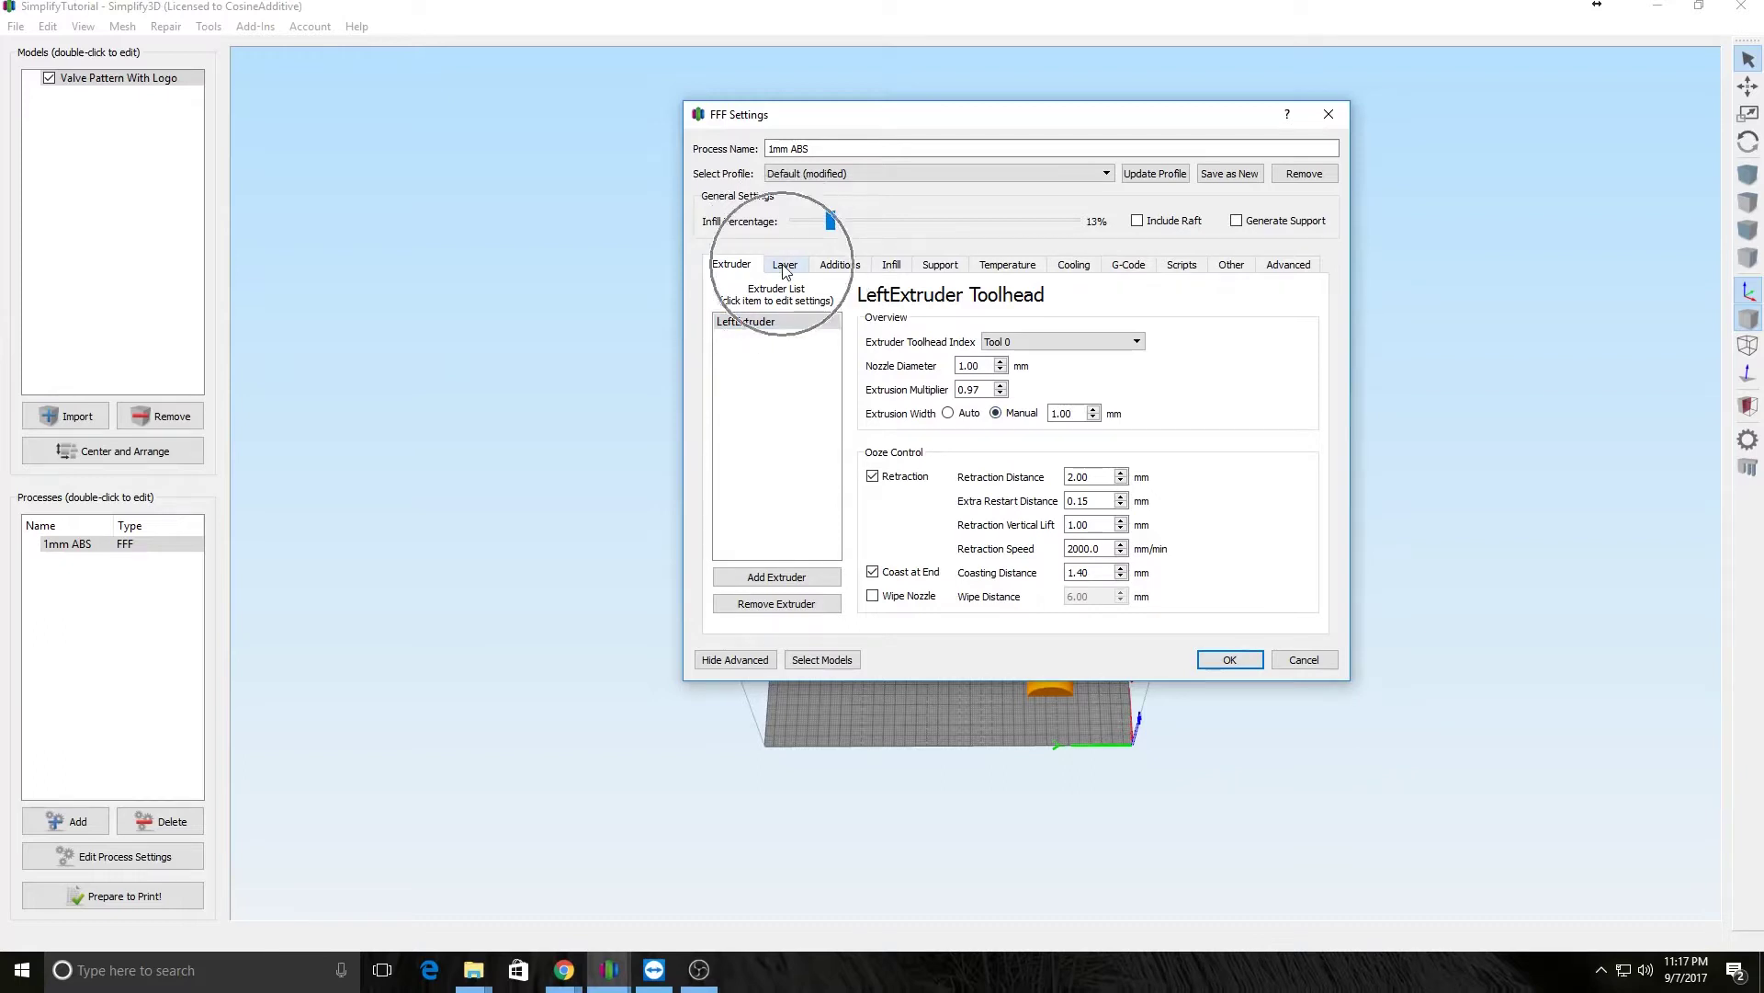
pyautogui.click(774, 290)
pyautogui.click(1081, 292)
pyautogui.click(1050, 405)
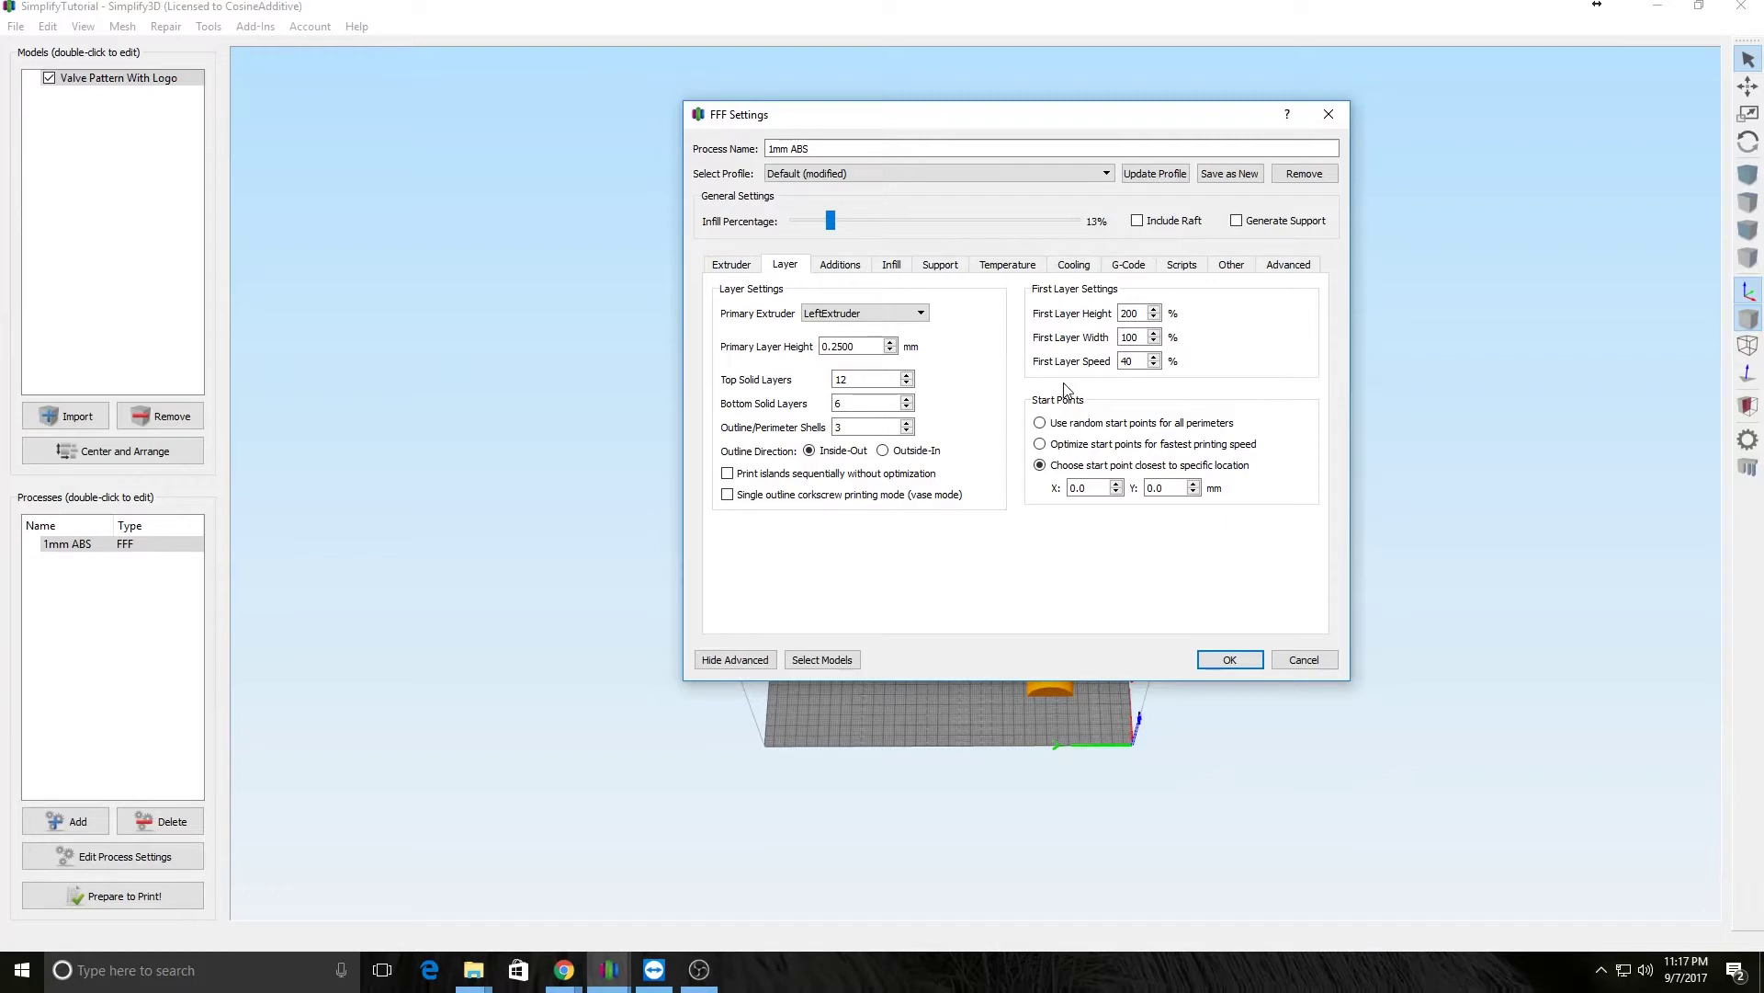
pyautogui.click(1041, 331)
# Step: Review the skirt/brim additions, the infill pattern and percentage, and the support material settings
pyautogui.click(840, 266)
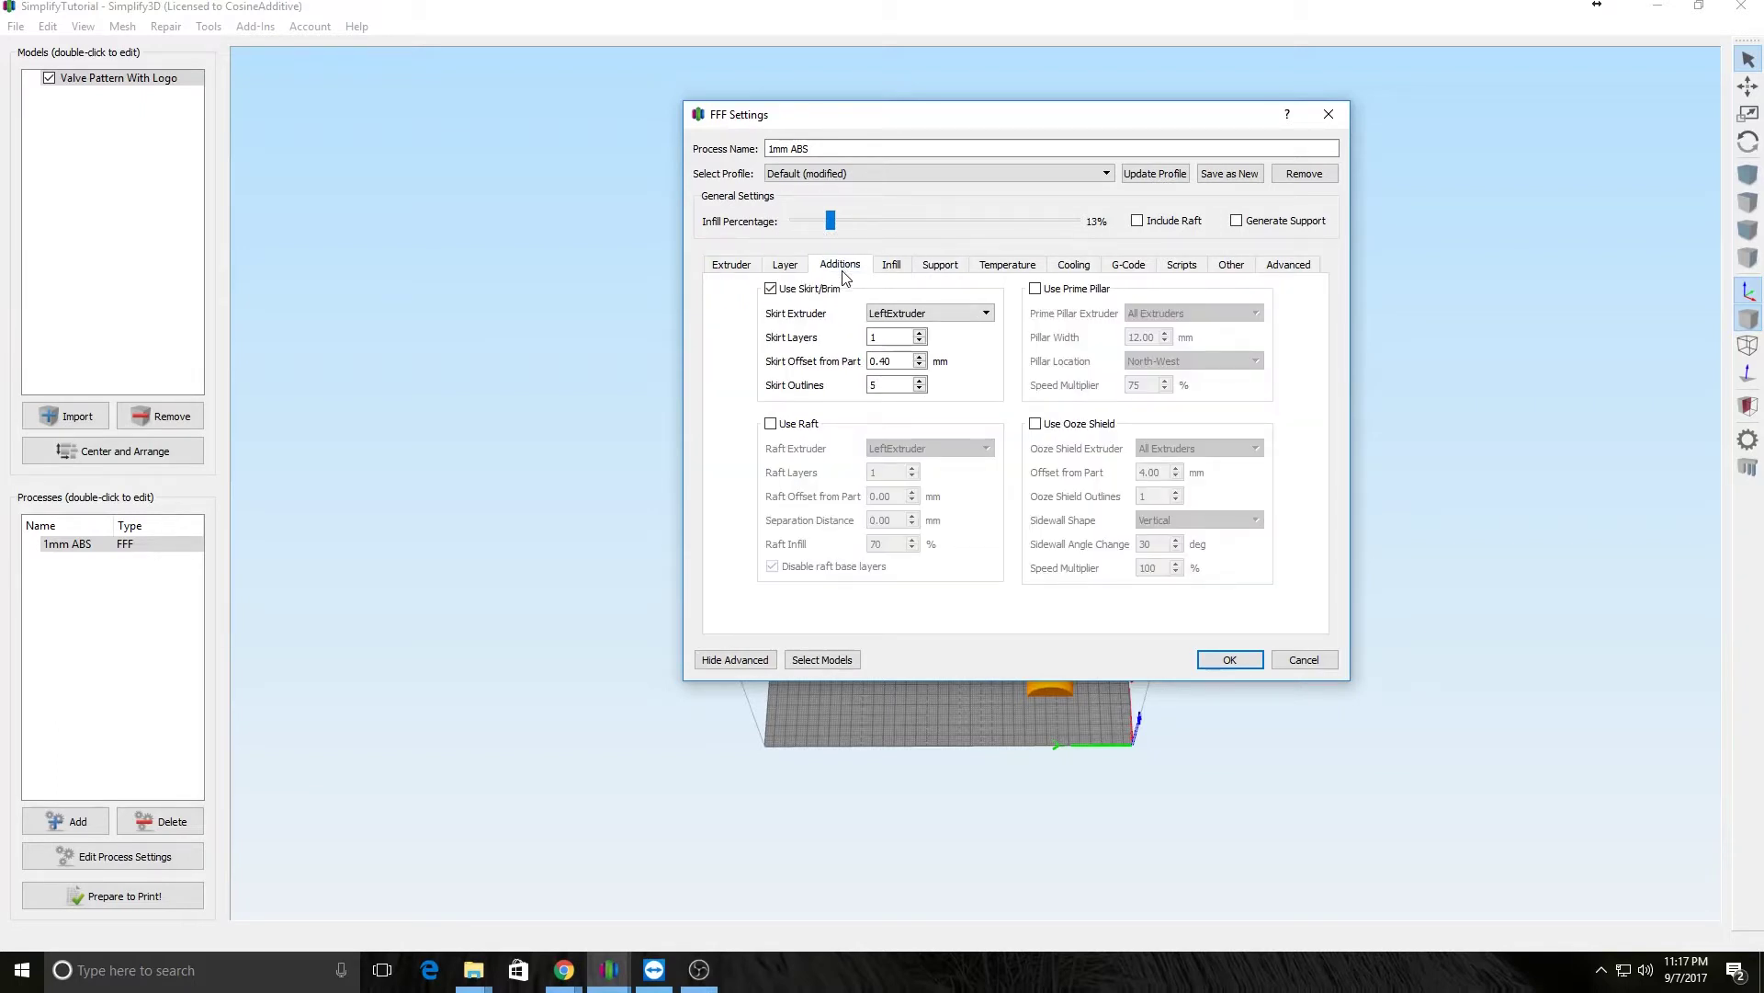
pyautogui.click(836, 299)
pyautogui.click(894, 267)
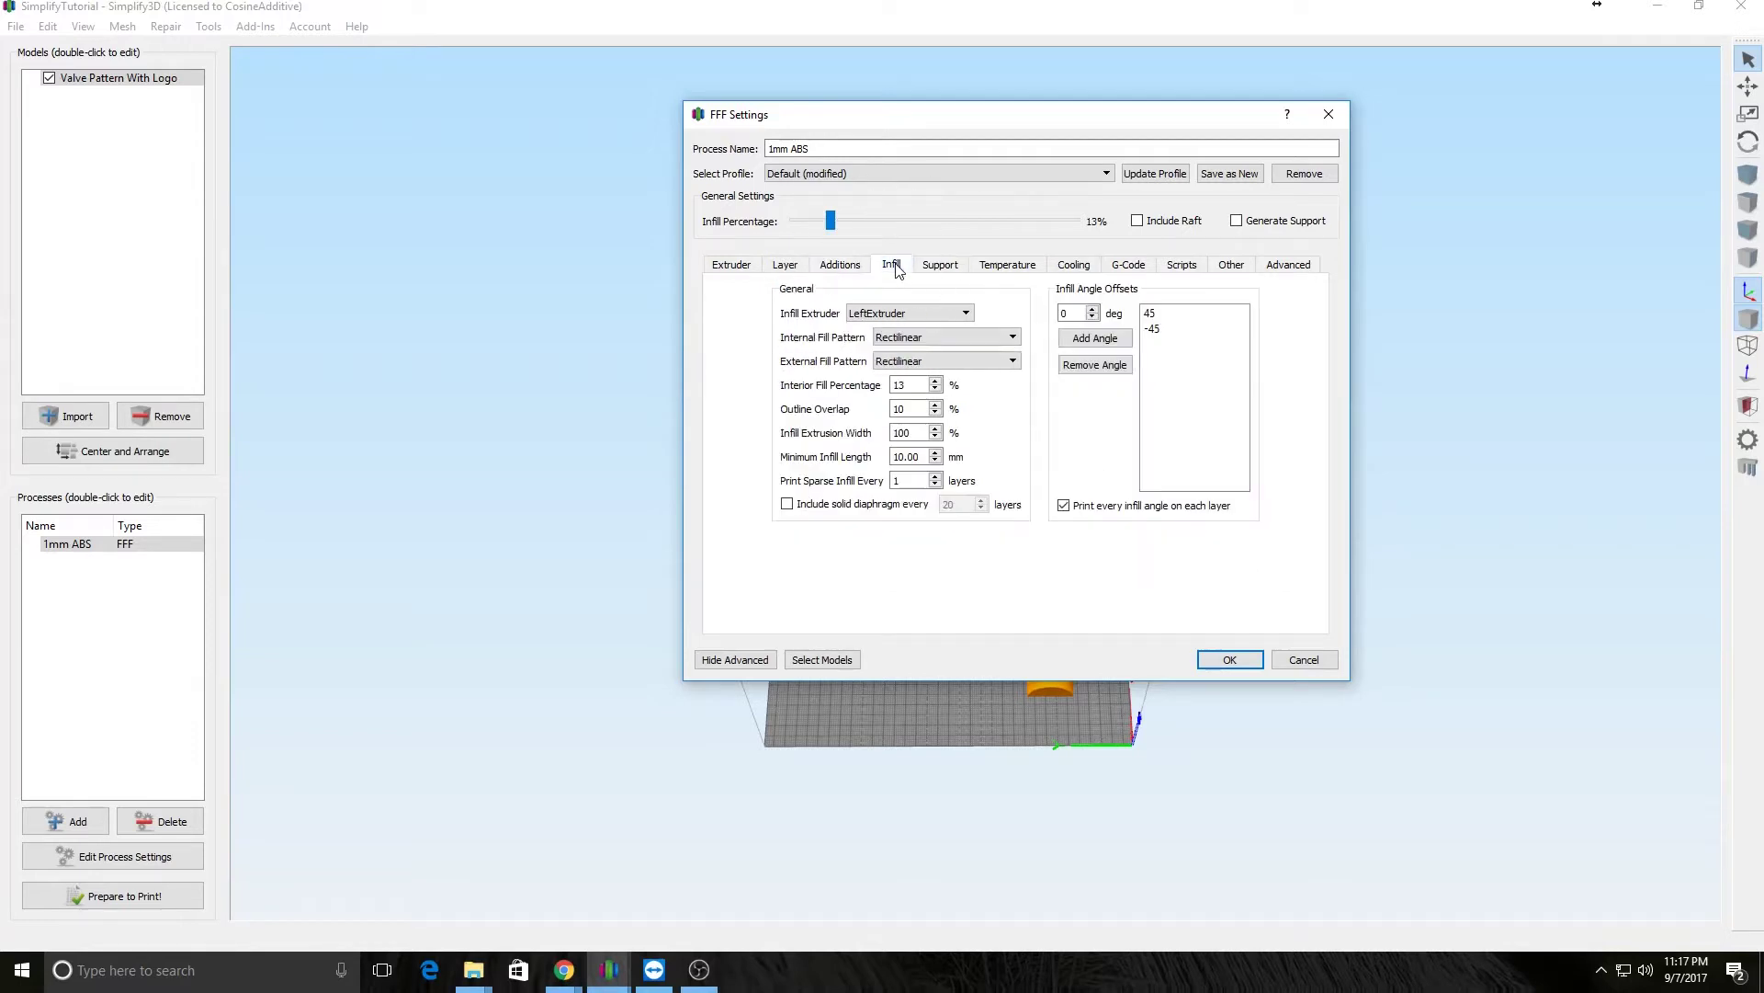
pyautogui.click(901, 338)
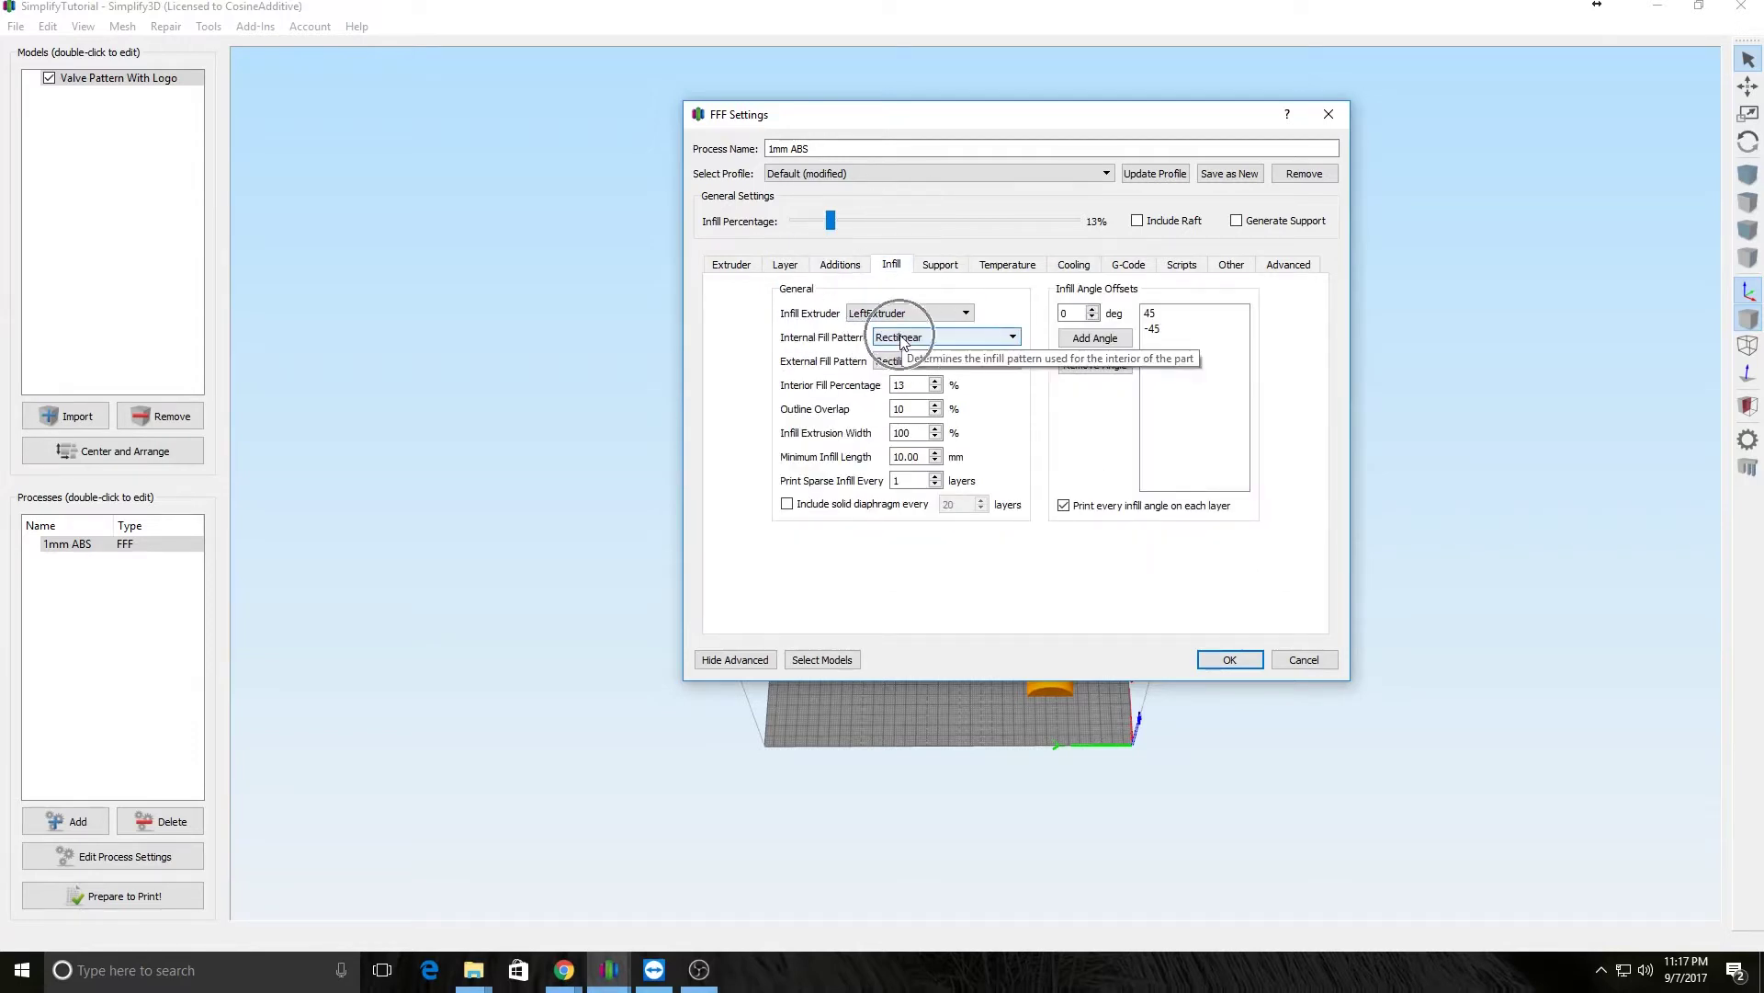
pyautogui.click(927, 384)
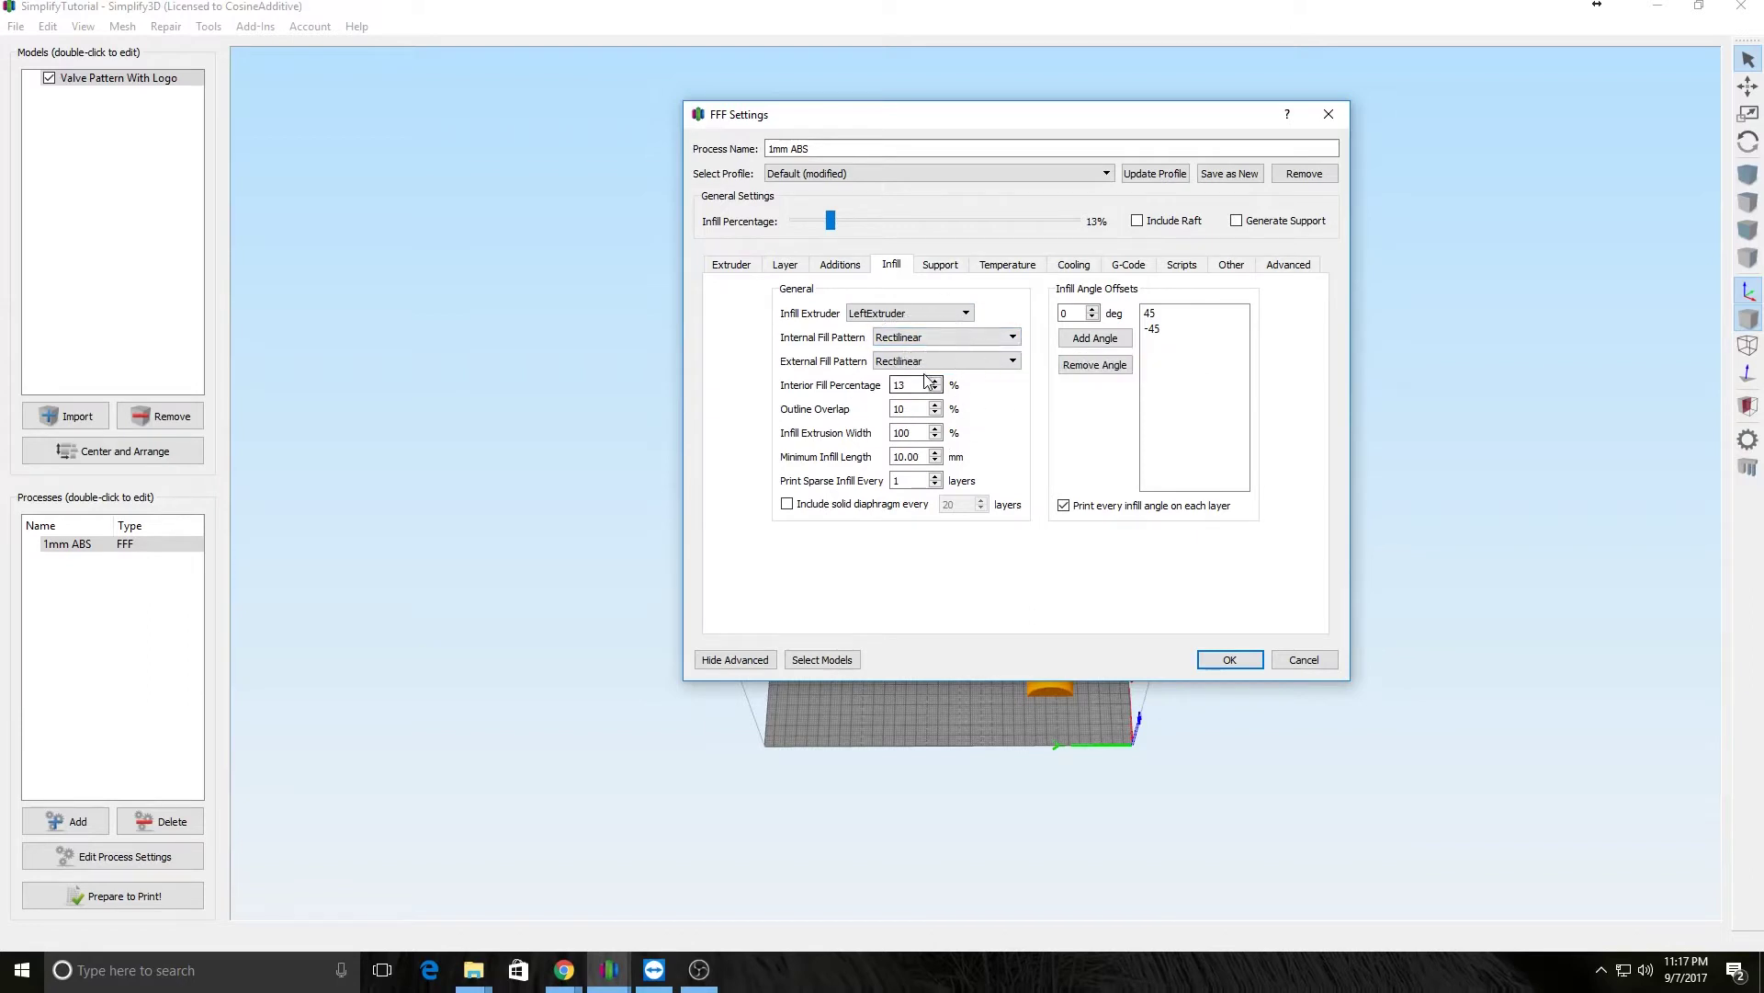
pyautogui.click(940, 266)
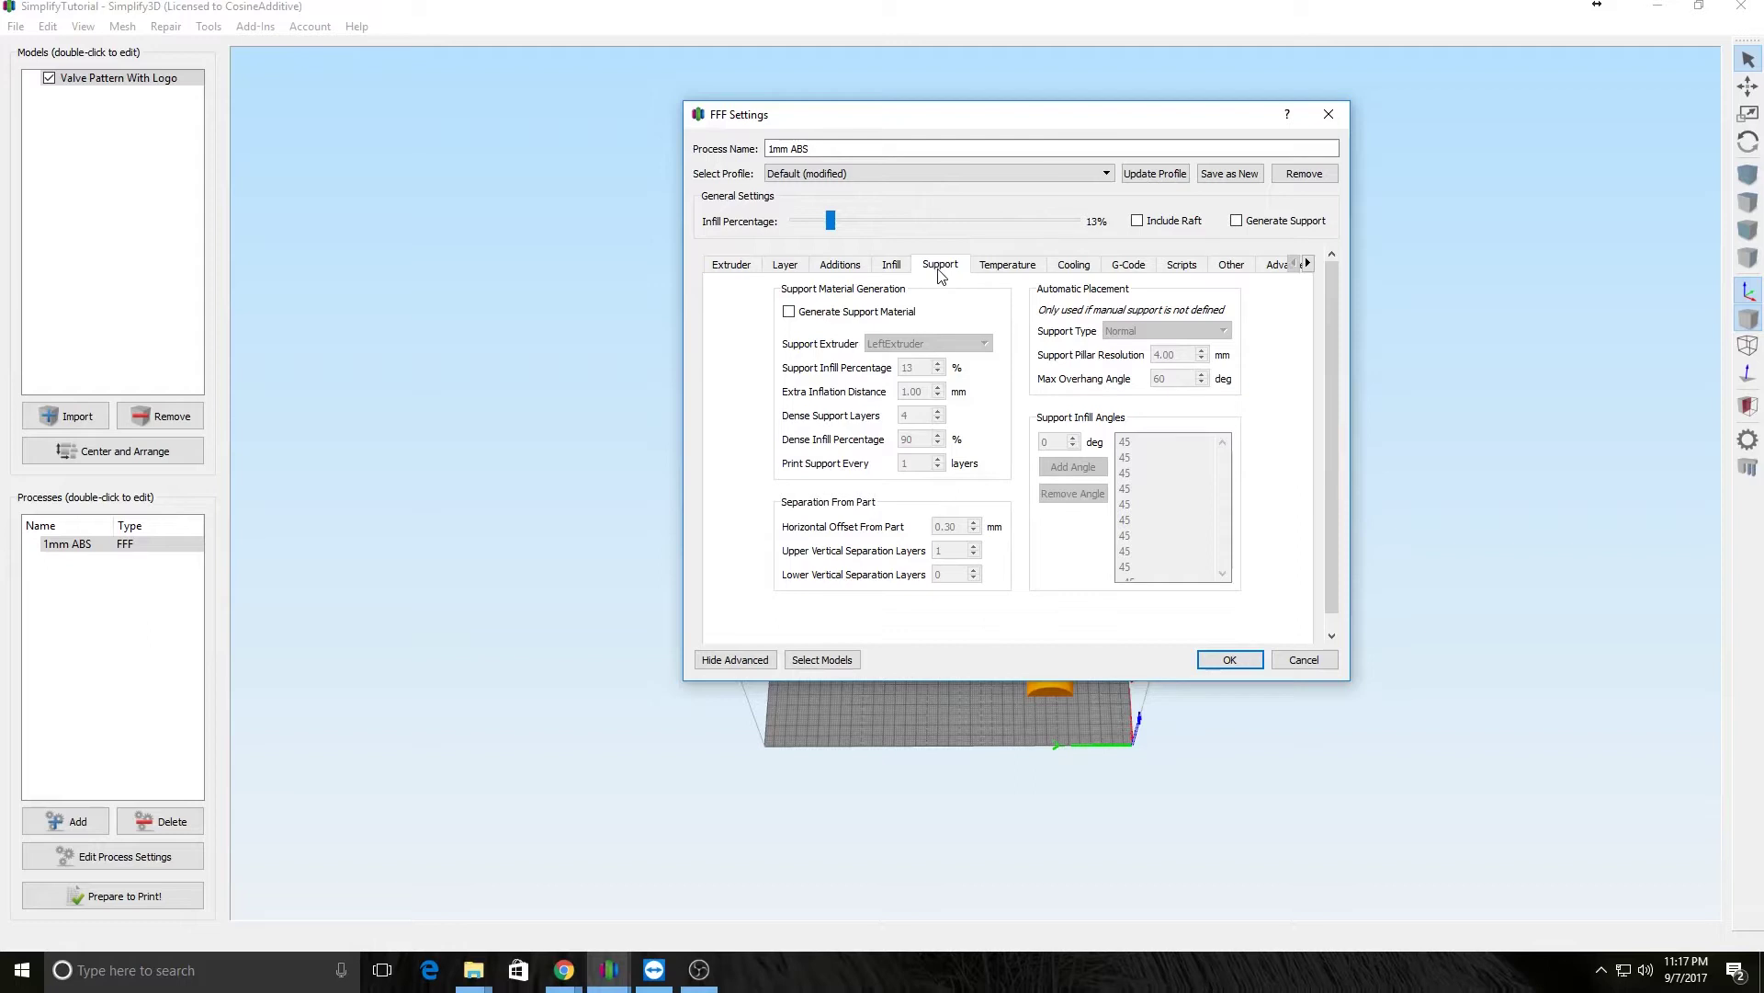
# Step: Examine the LeftExtruder and Bed temperature setpoints, the per-layer fan controls, and the speed and filament settings
pyautogui.click(1001, 268)
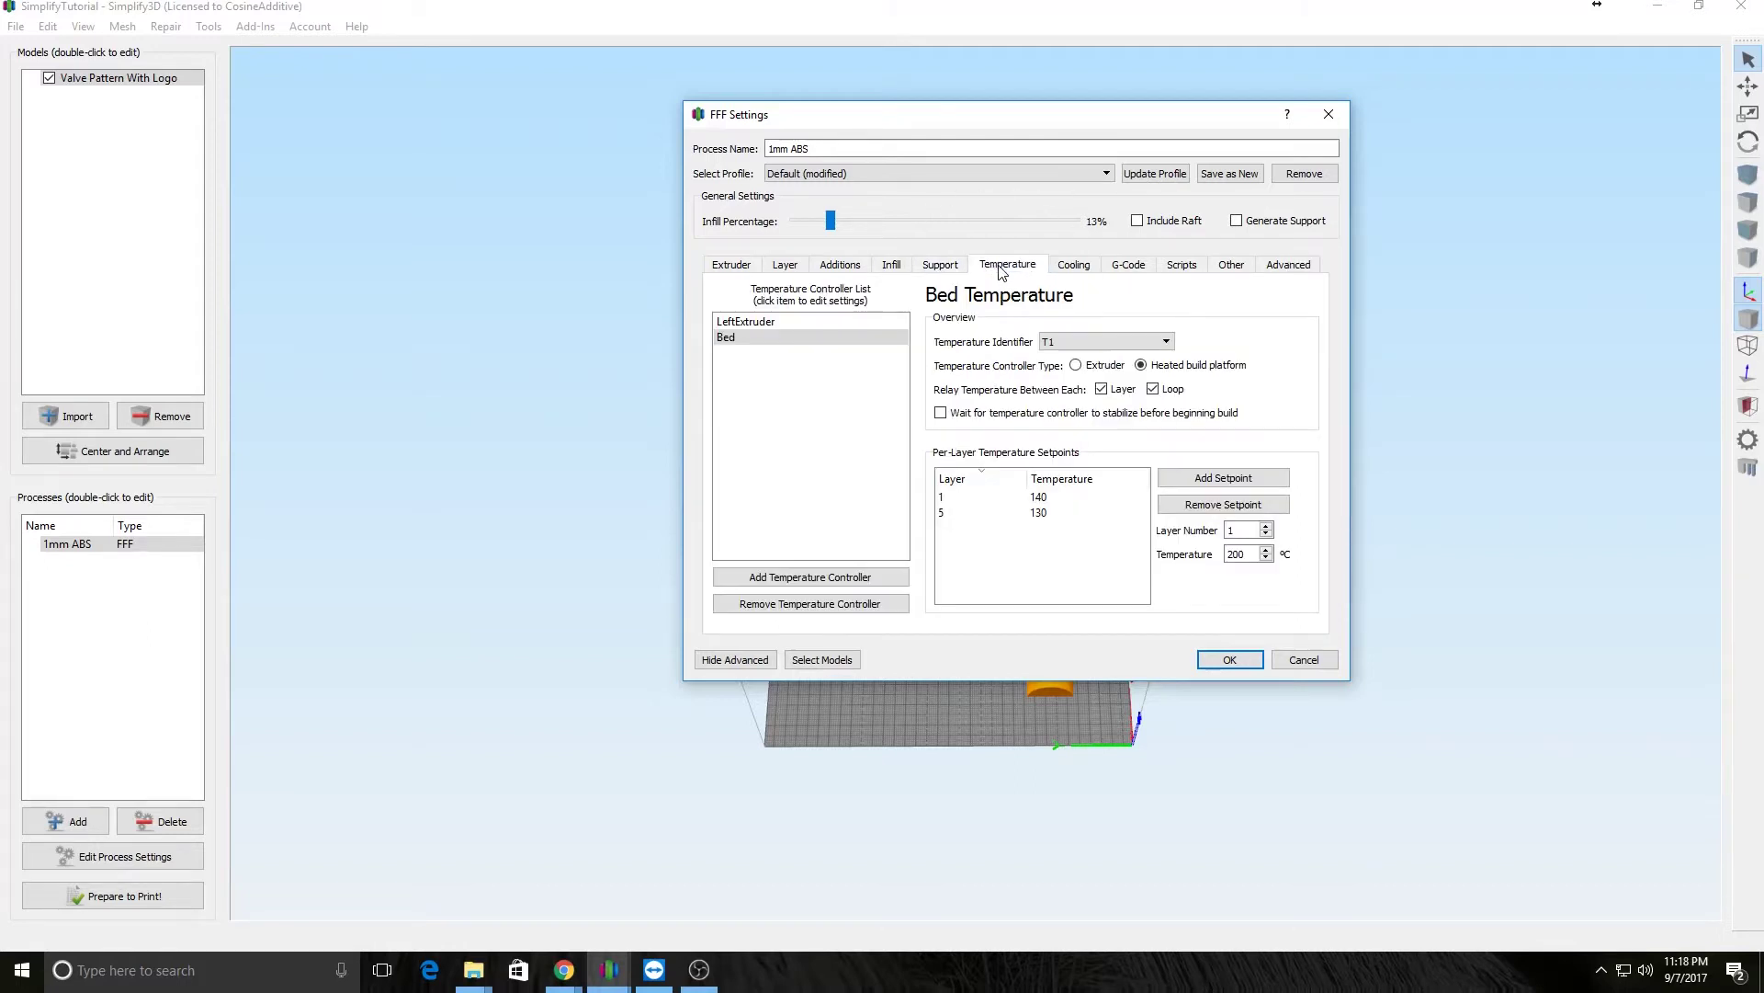
pyautogui.click(874, 321)
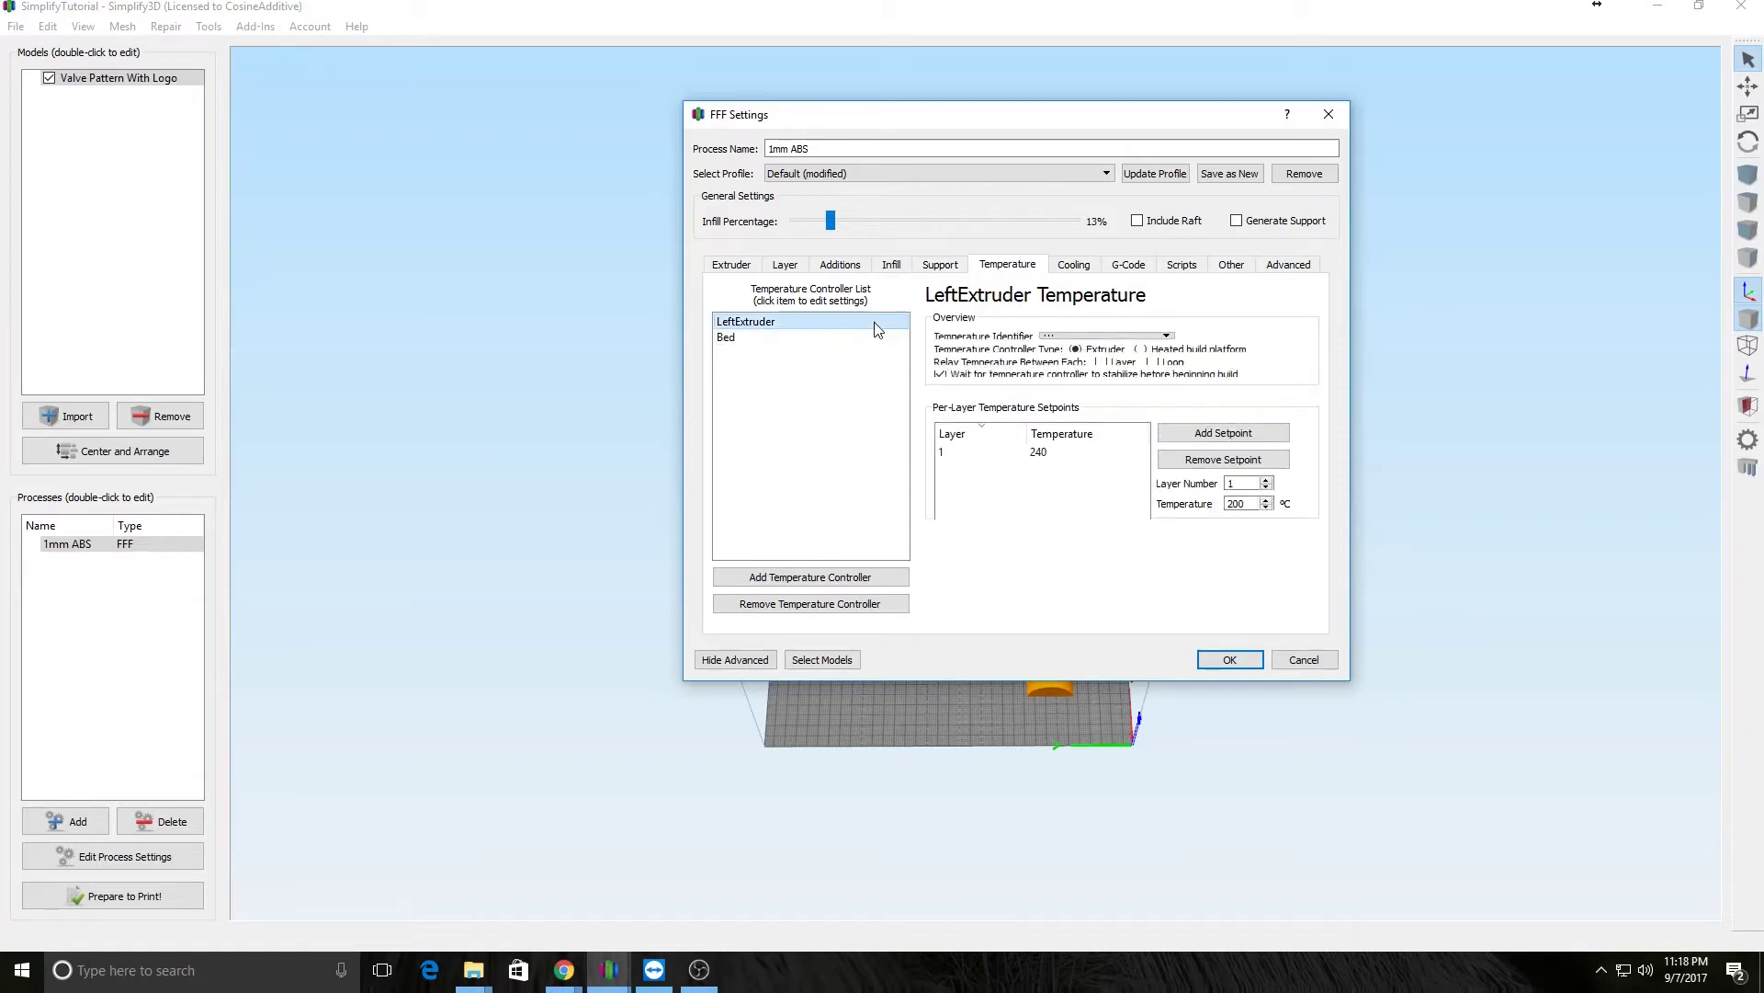
pyautogui.click(751, 338)
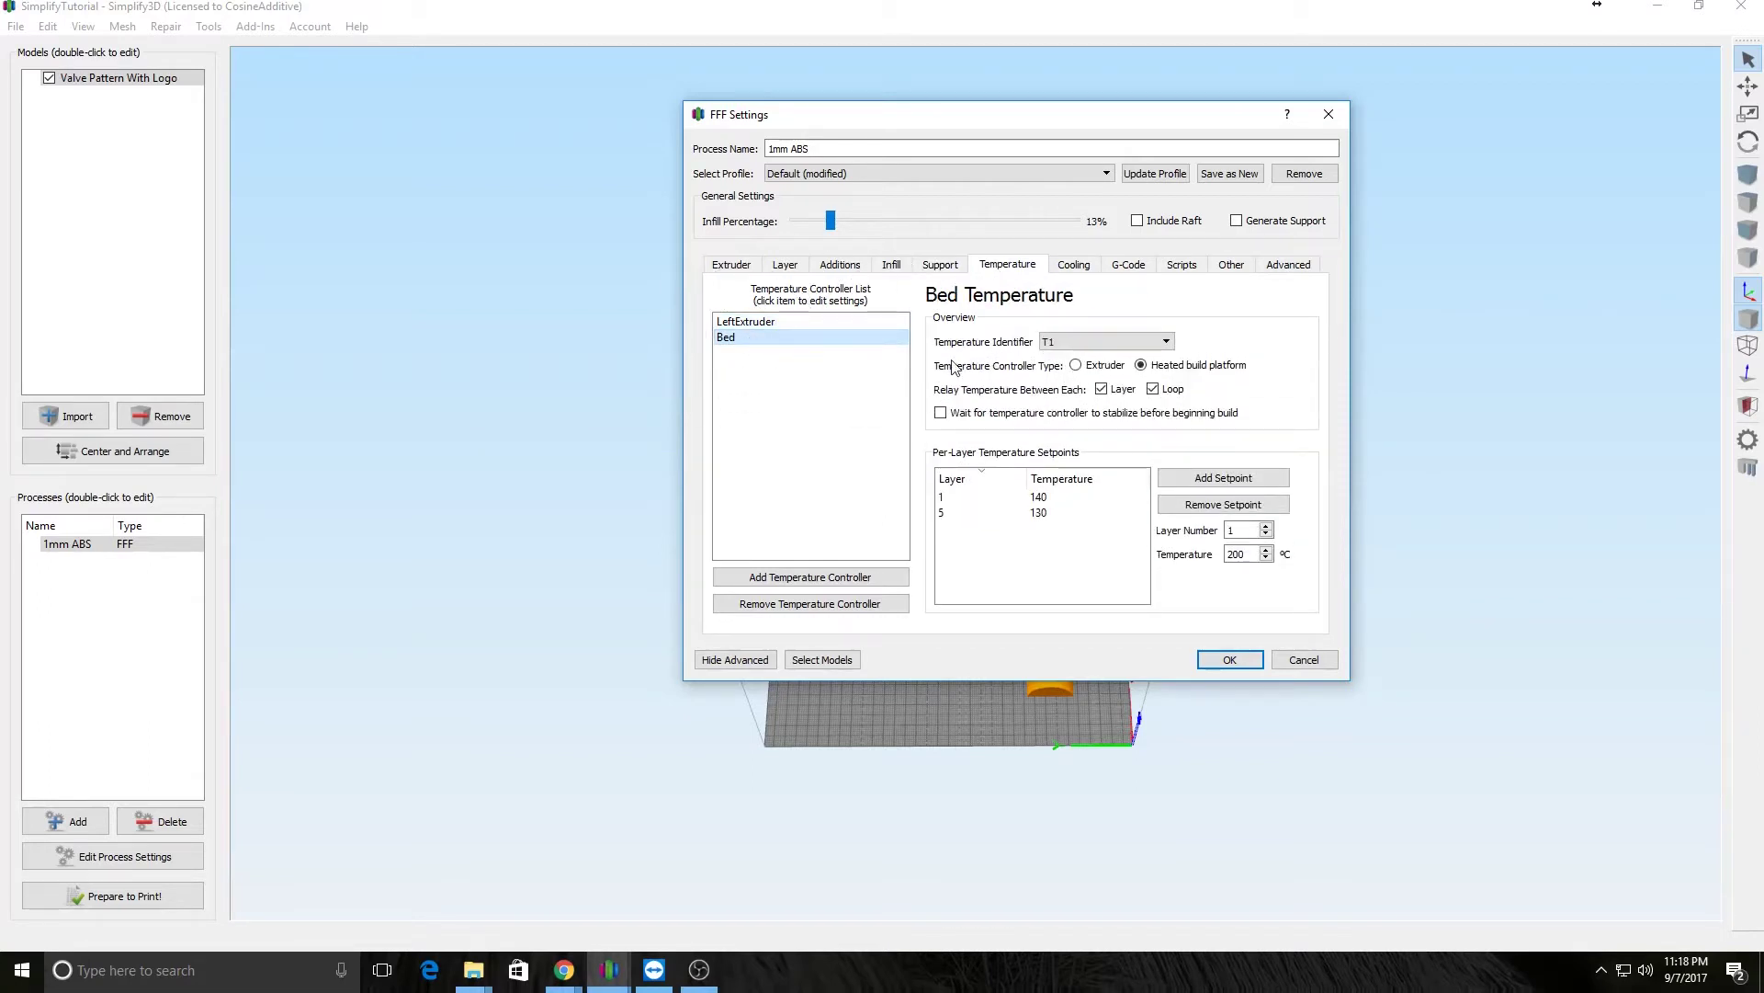
pyautogui.click(838, 323)
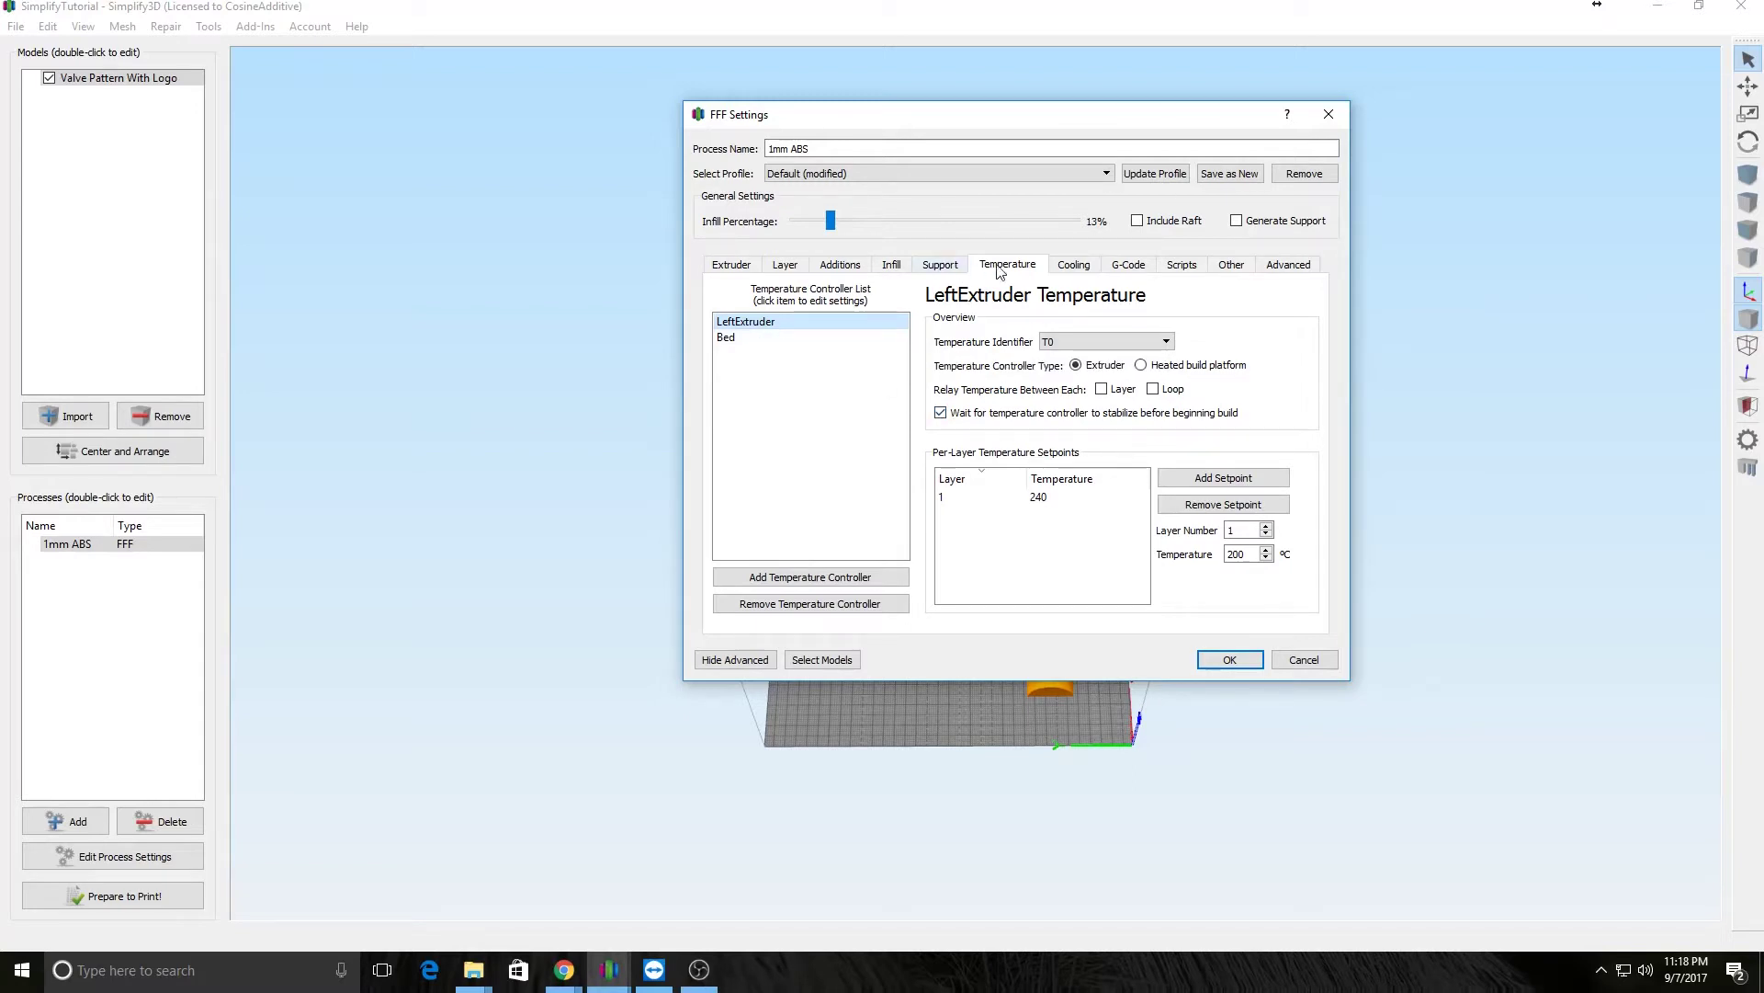
pyautogui.click(1073, 267)
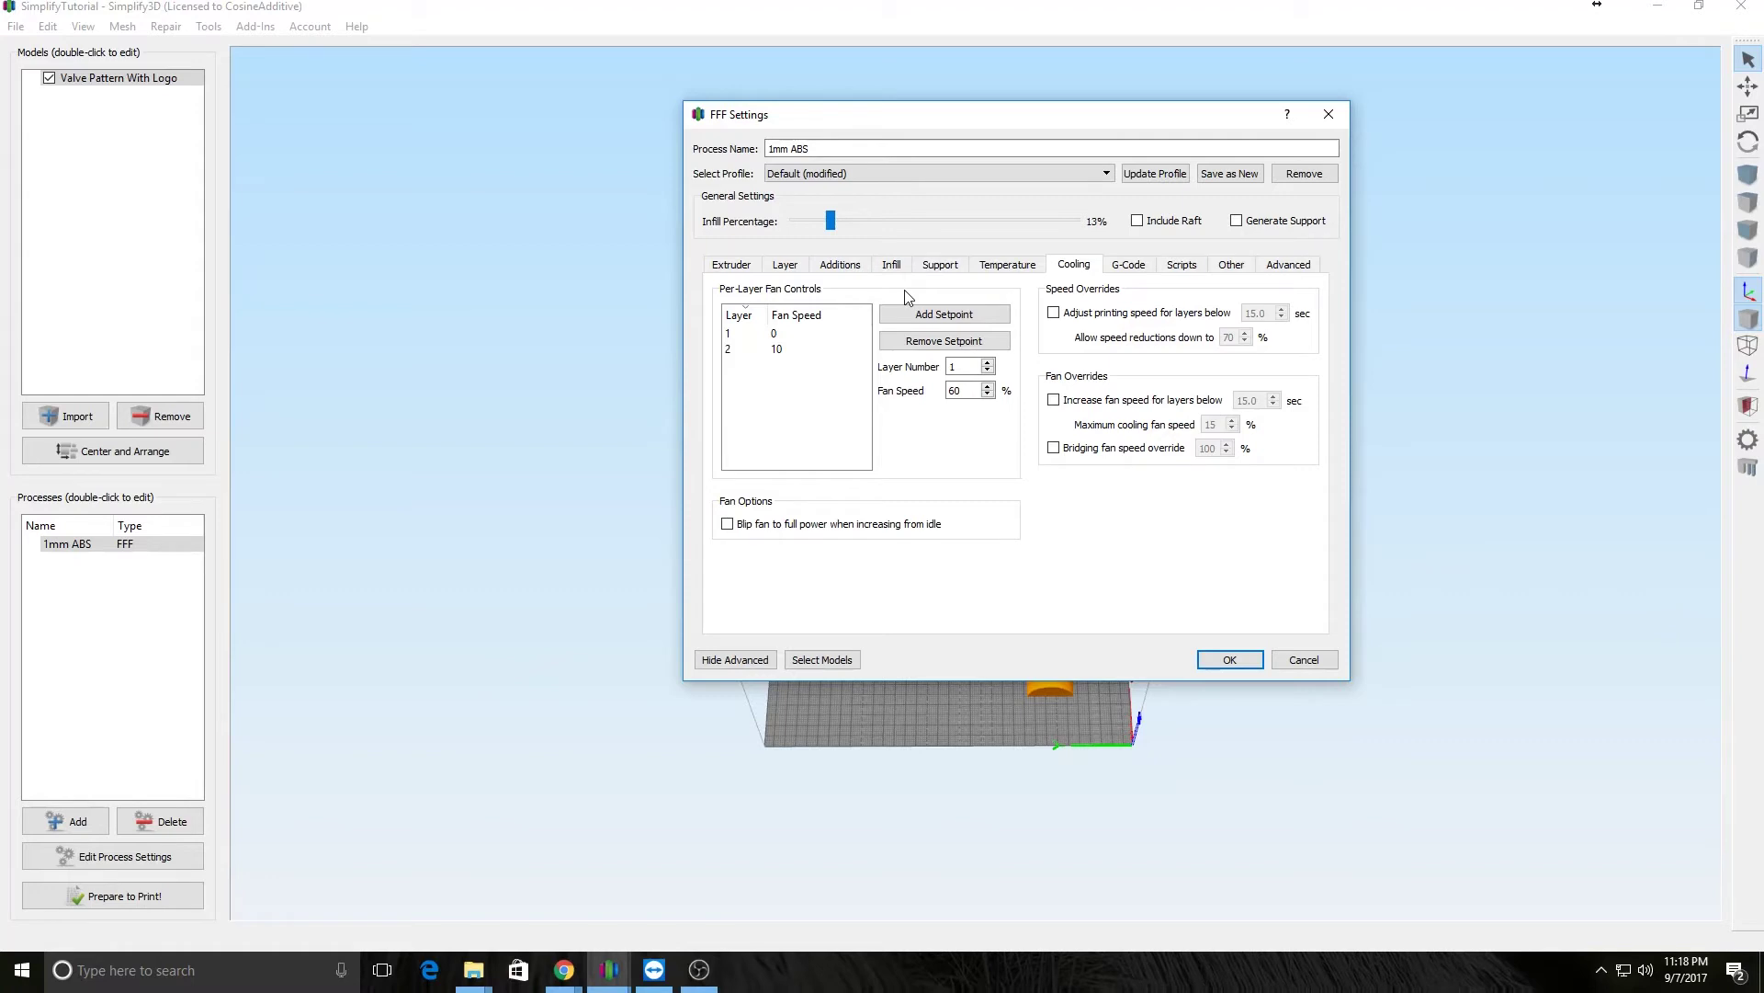
pyautogui.click(1237, 273)
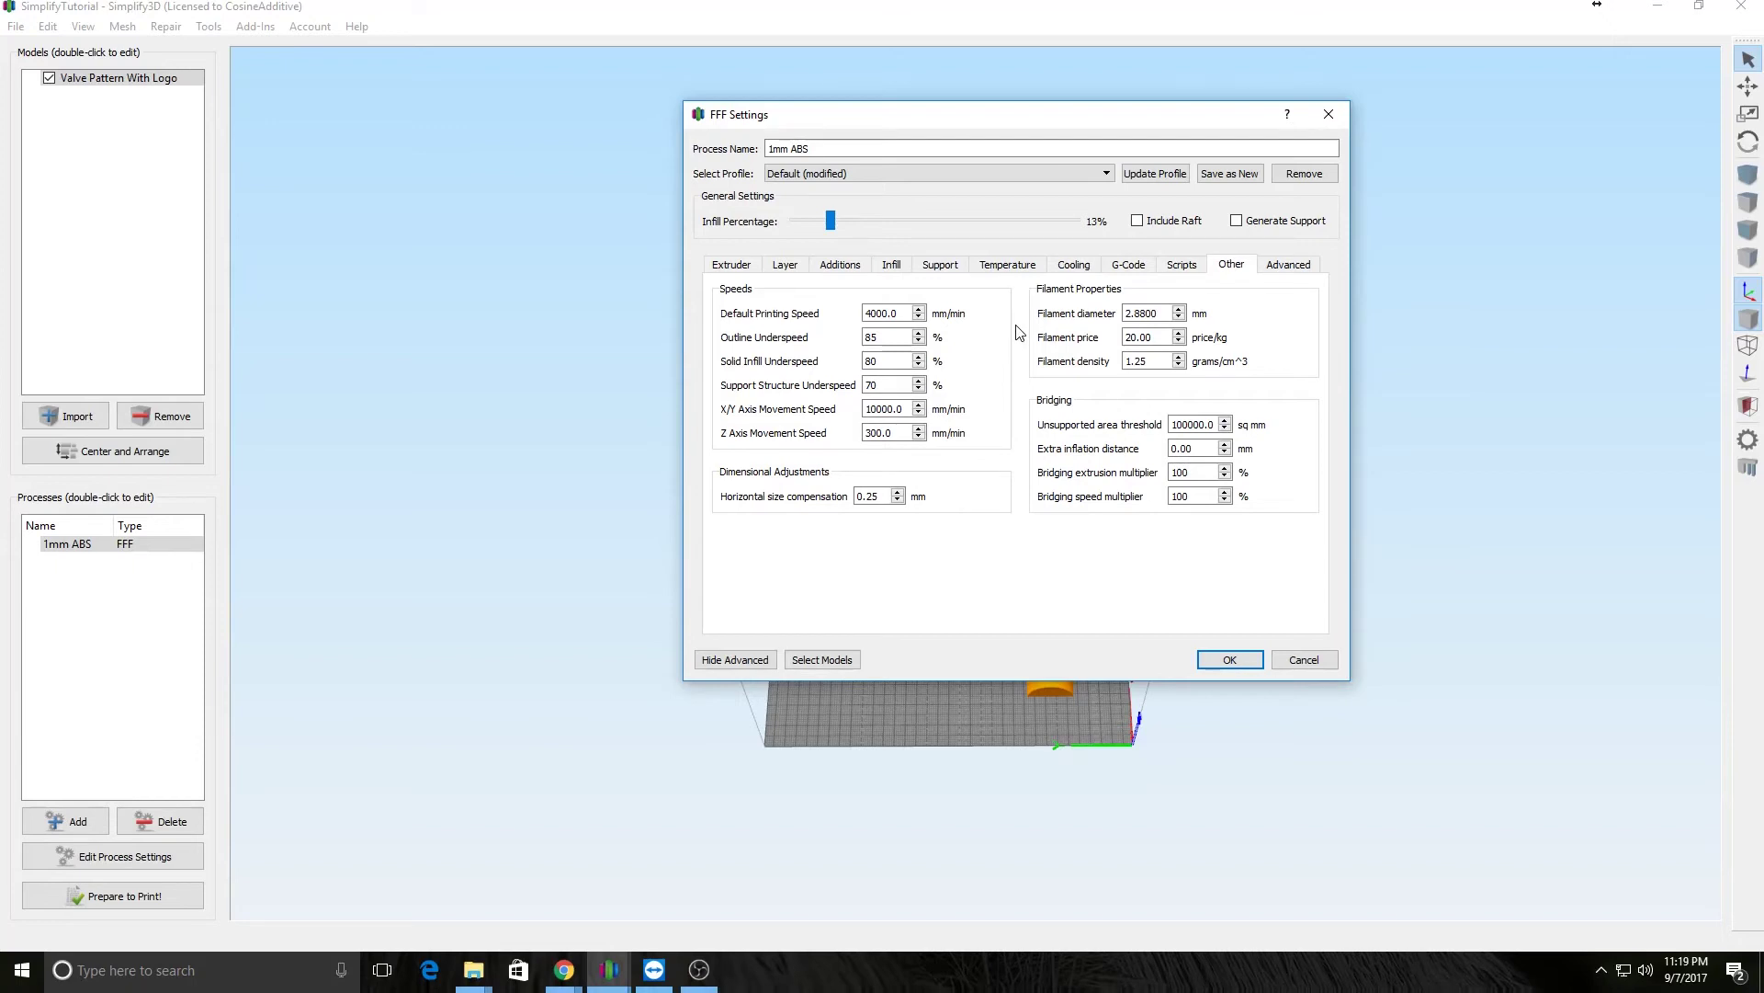
# Step: Accept the 1mm ABS process settings and save the factory file
pyautogui.click(1228, 660)
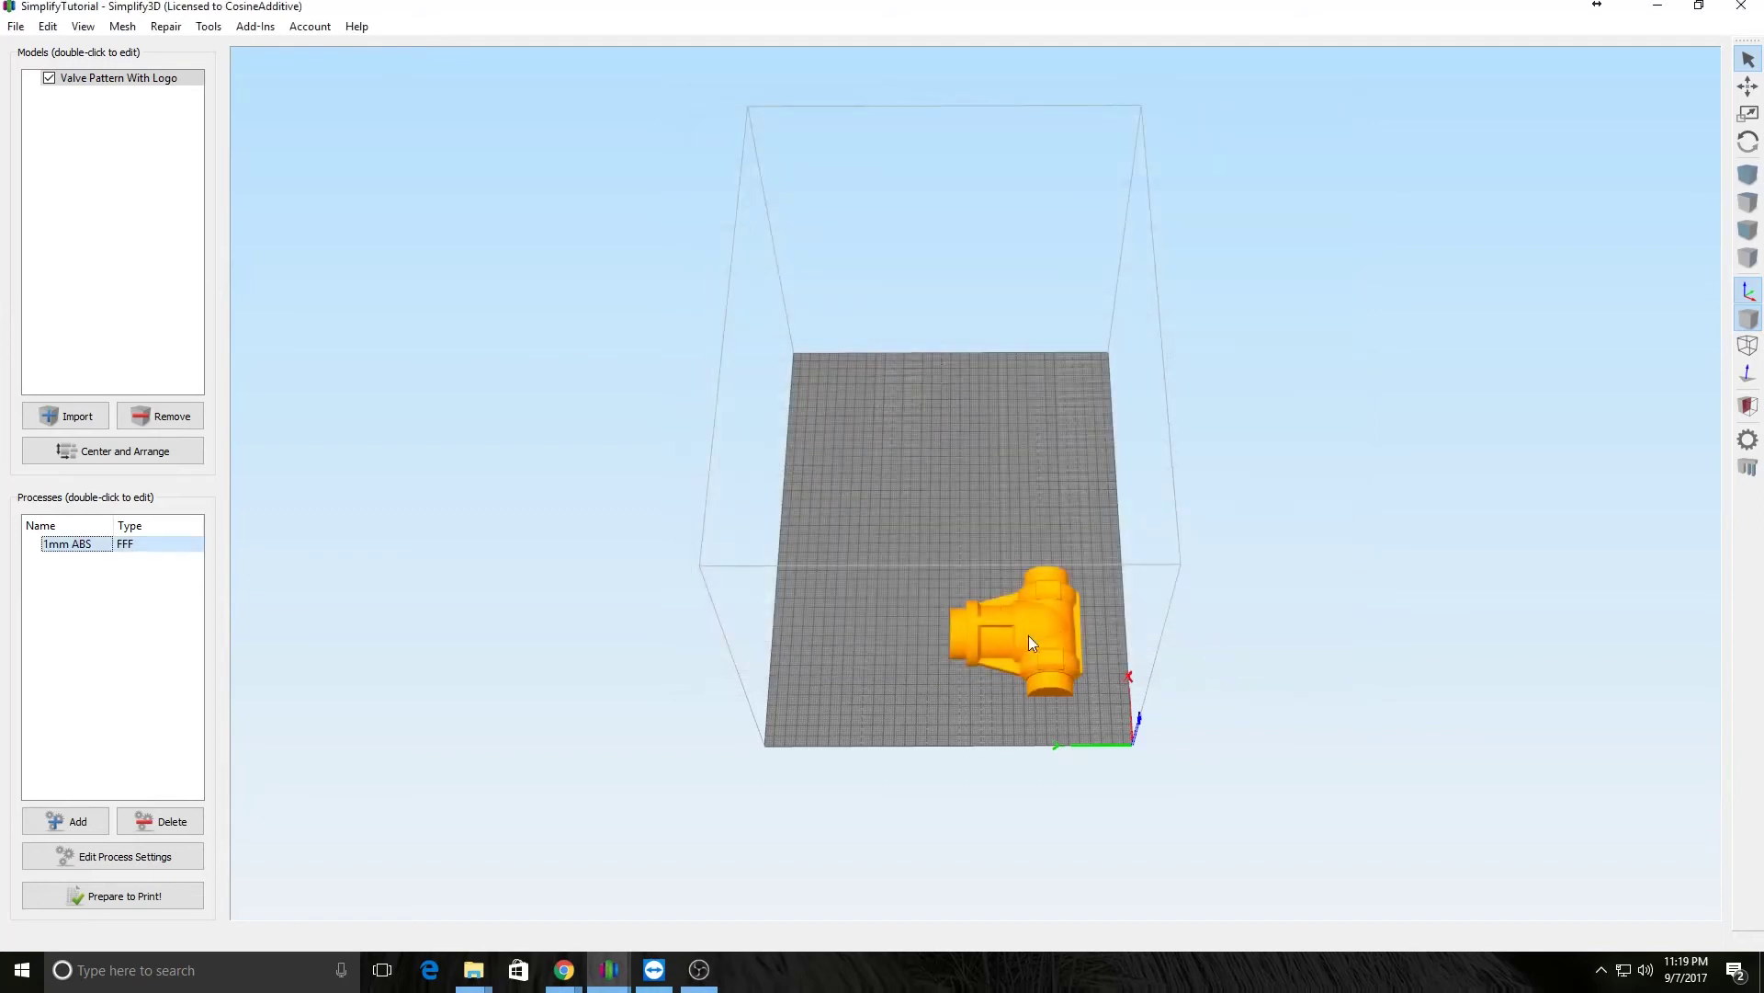
pyautogui.click(15, 26)
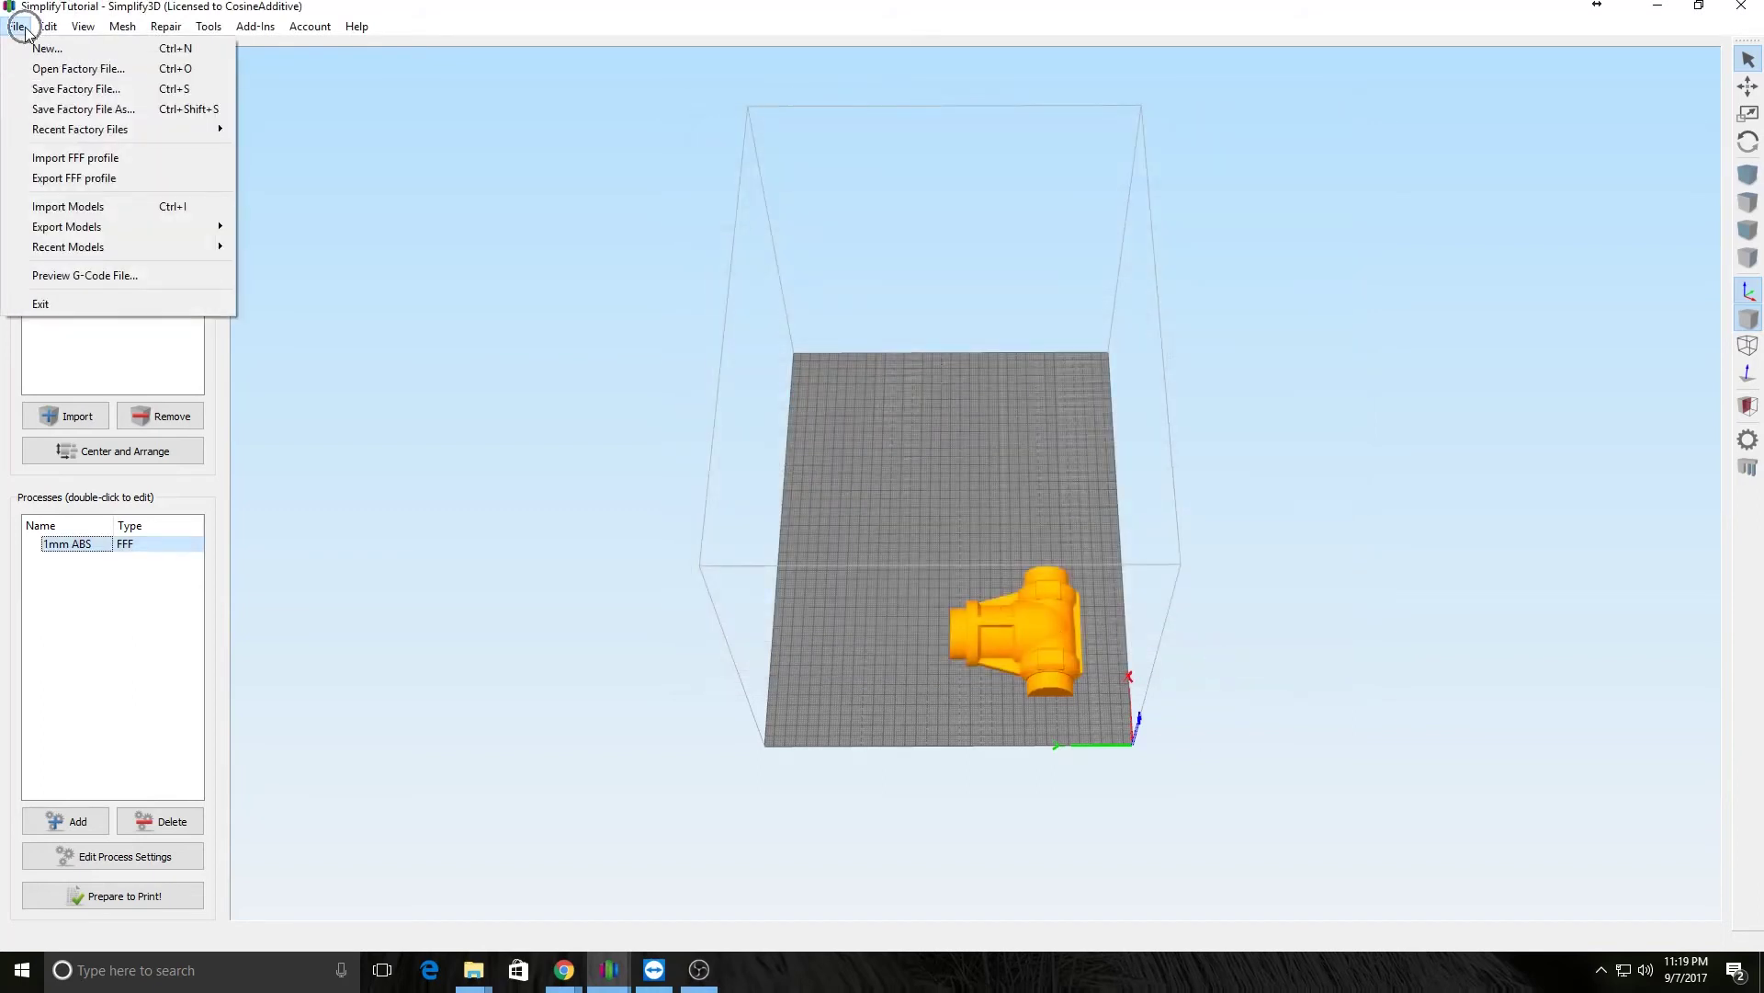
pyautogui.click(65, 89)
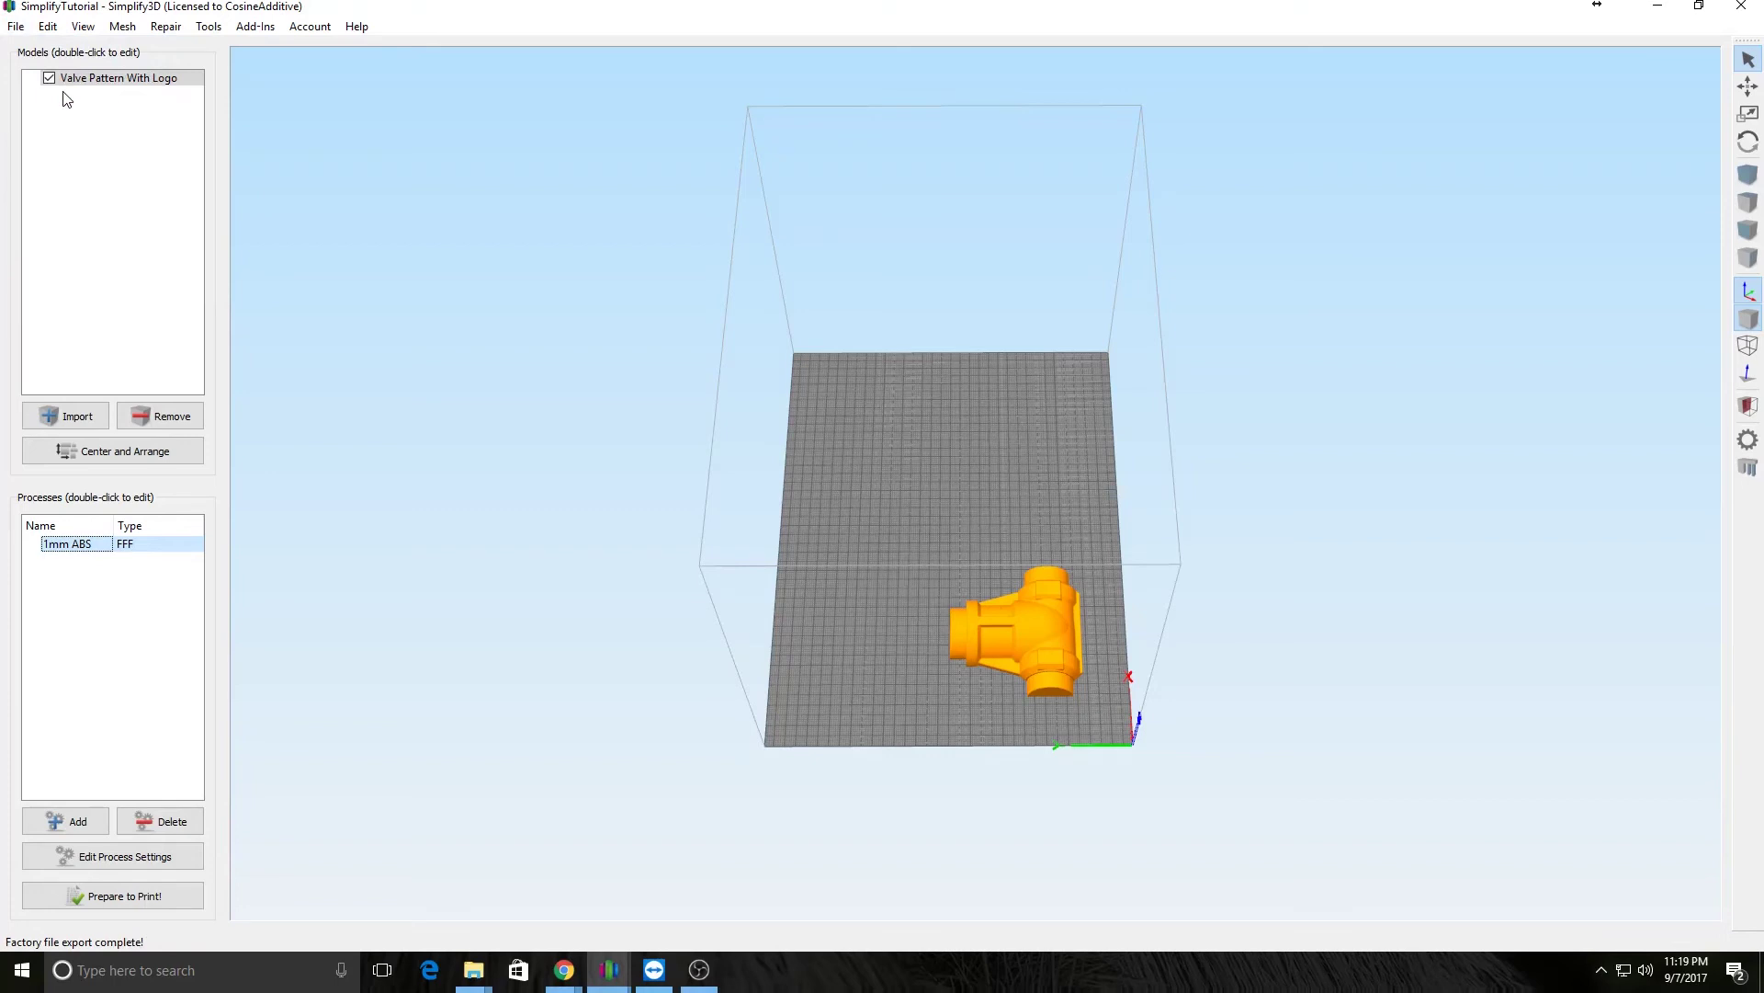
# Step: Prepare the valve model for printing and check the toolpath preview and build statistics
pyautogui.click(161, 906)
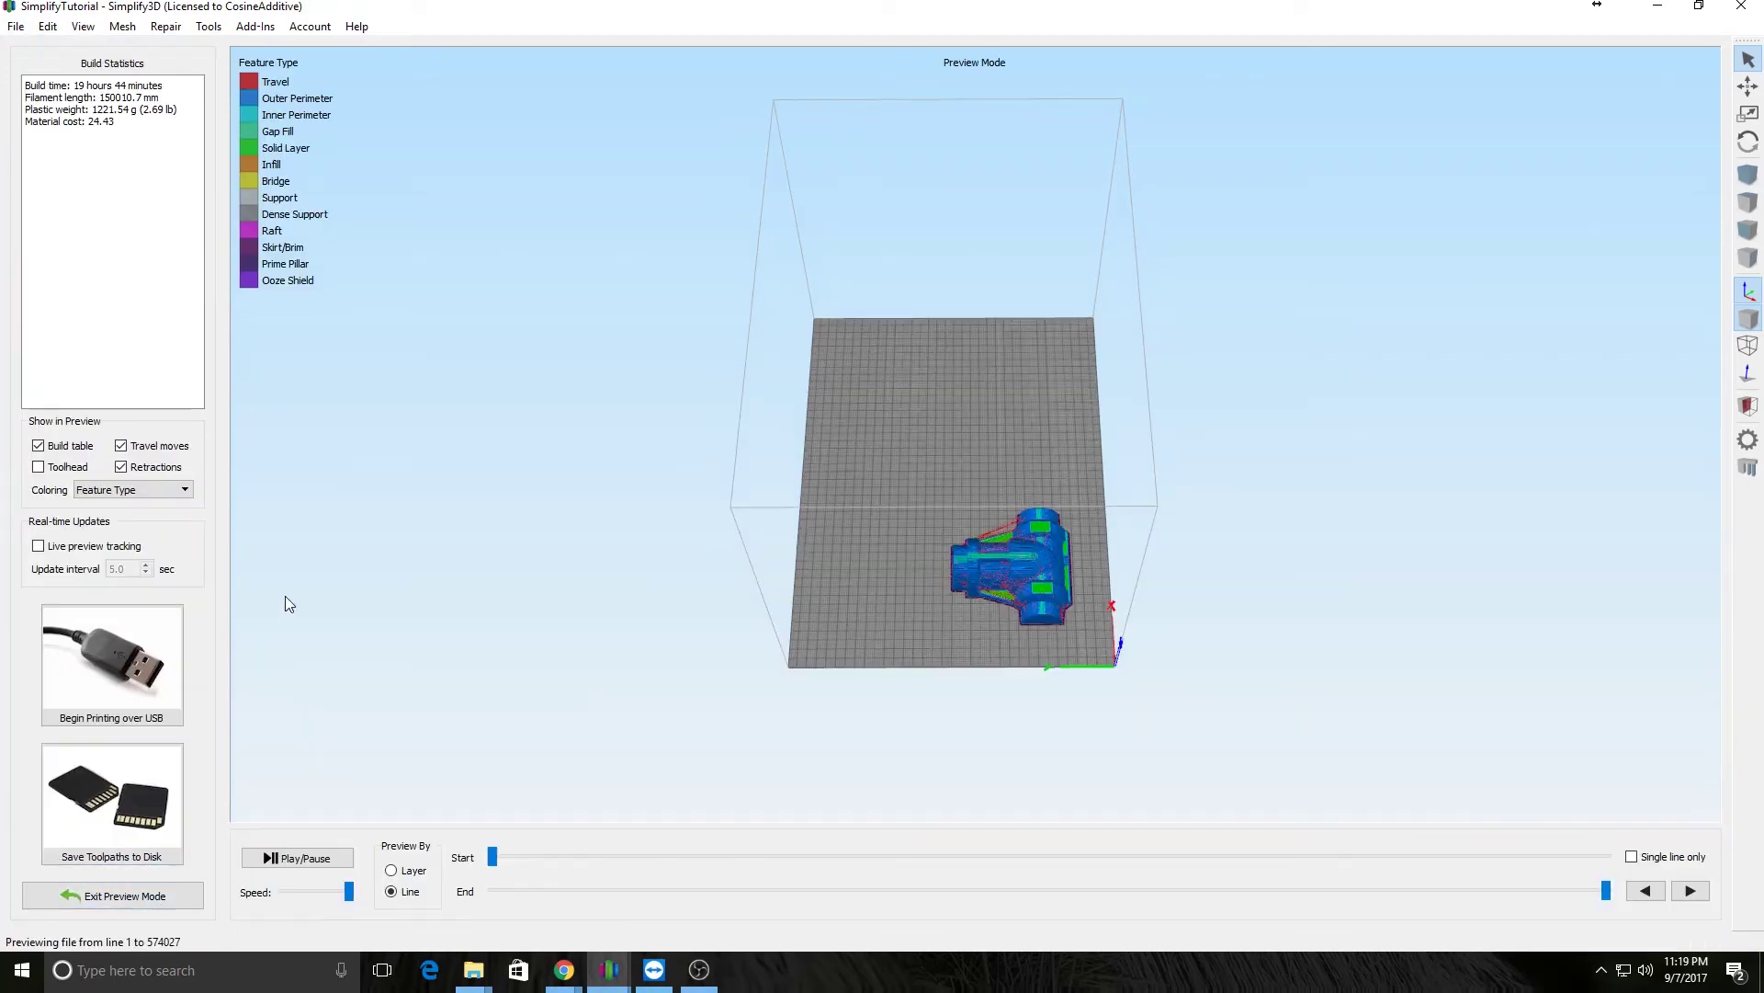
pyautogui.click(1034, 571)
pyautogui.click(143, 73)
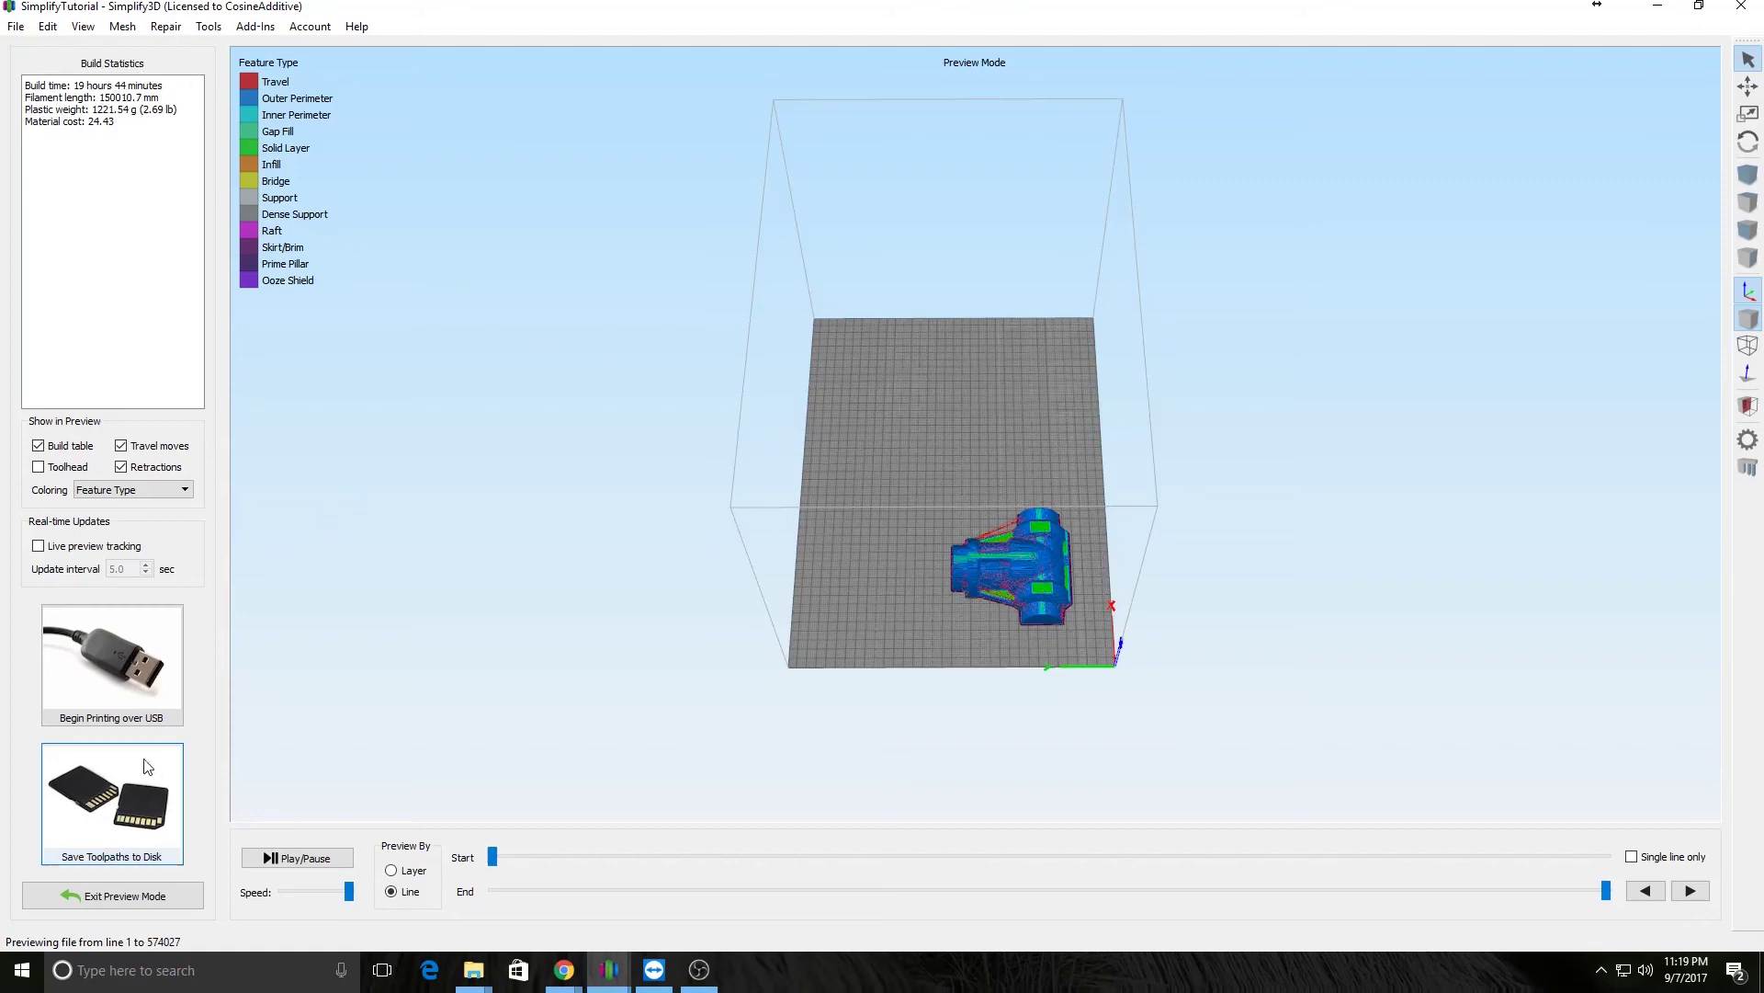
# Step: Save the toolpaths to disk as Valve Pattern With Logo.gcode in a folder on the Desktop
pyautogui.click(103, 807)
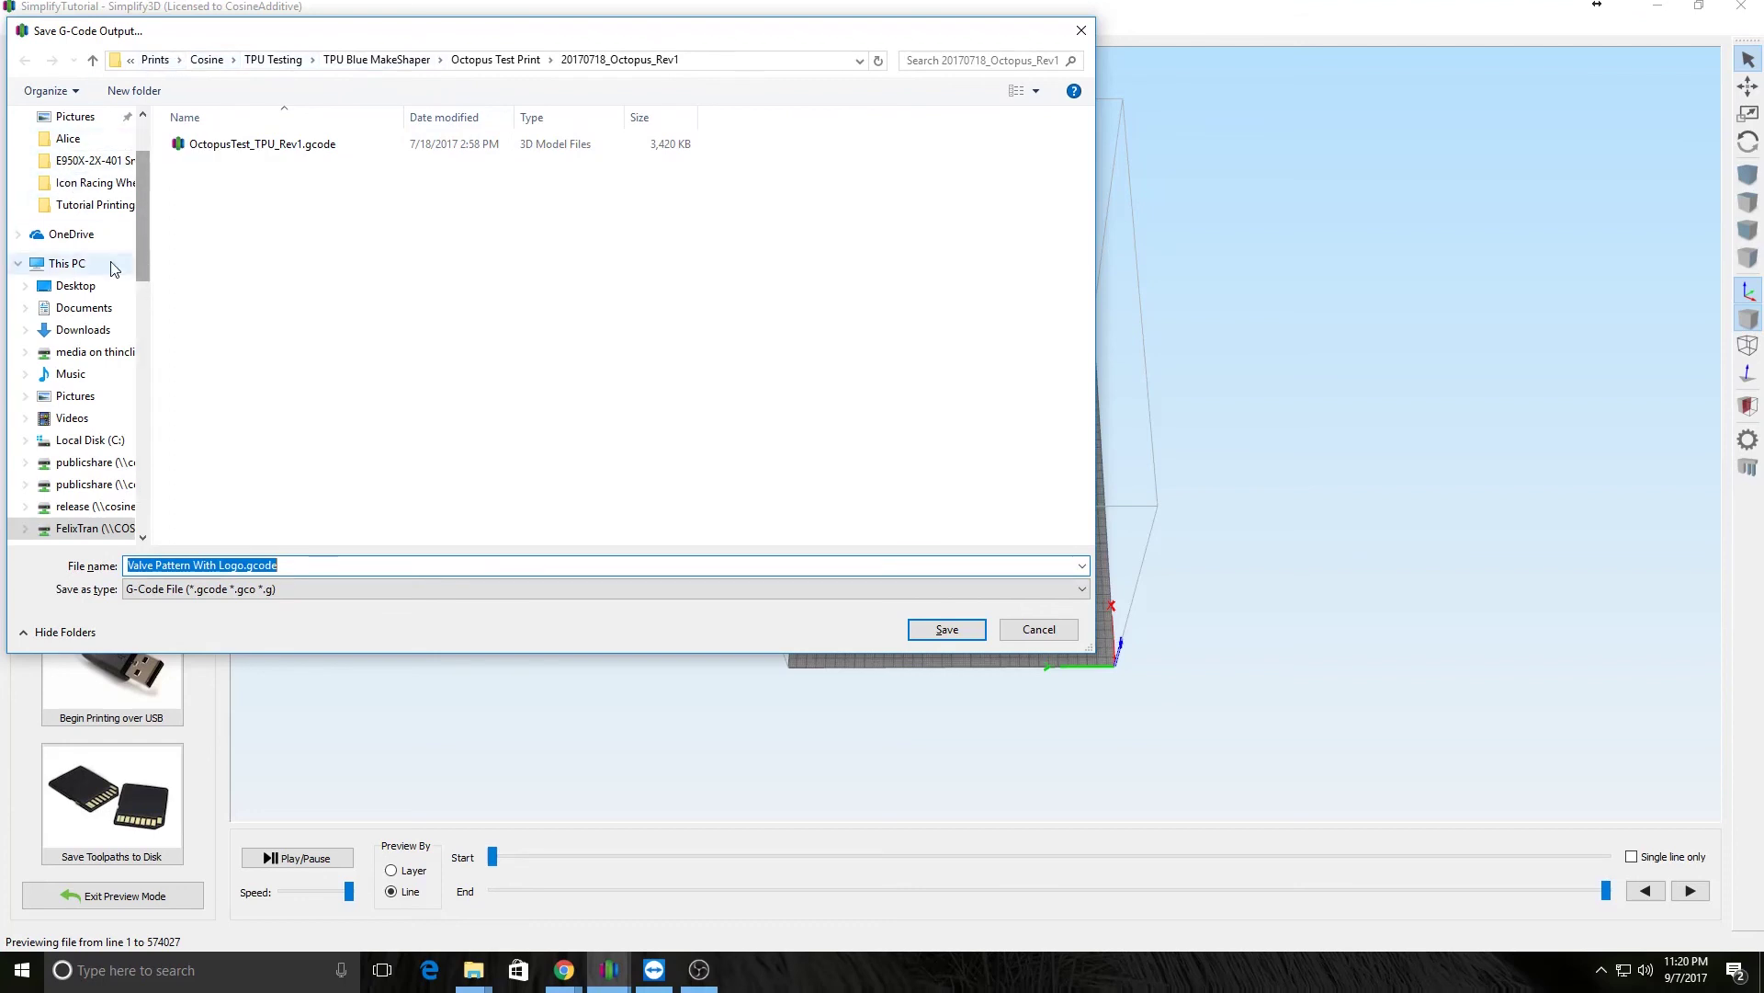
pyautogui.click(87, 287)
pyautogui.doubleClick(254, 200)
pyautogui.click(947, 629)
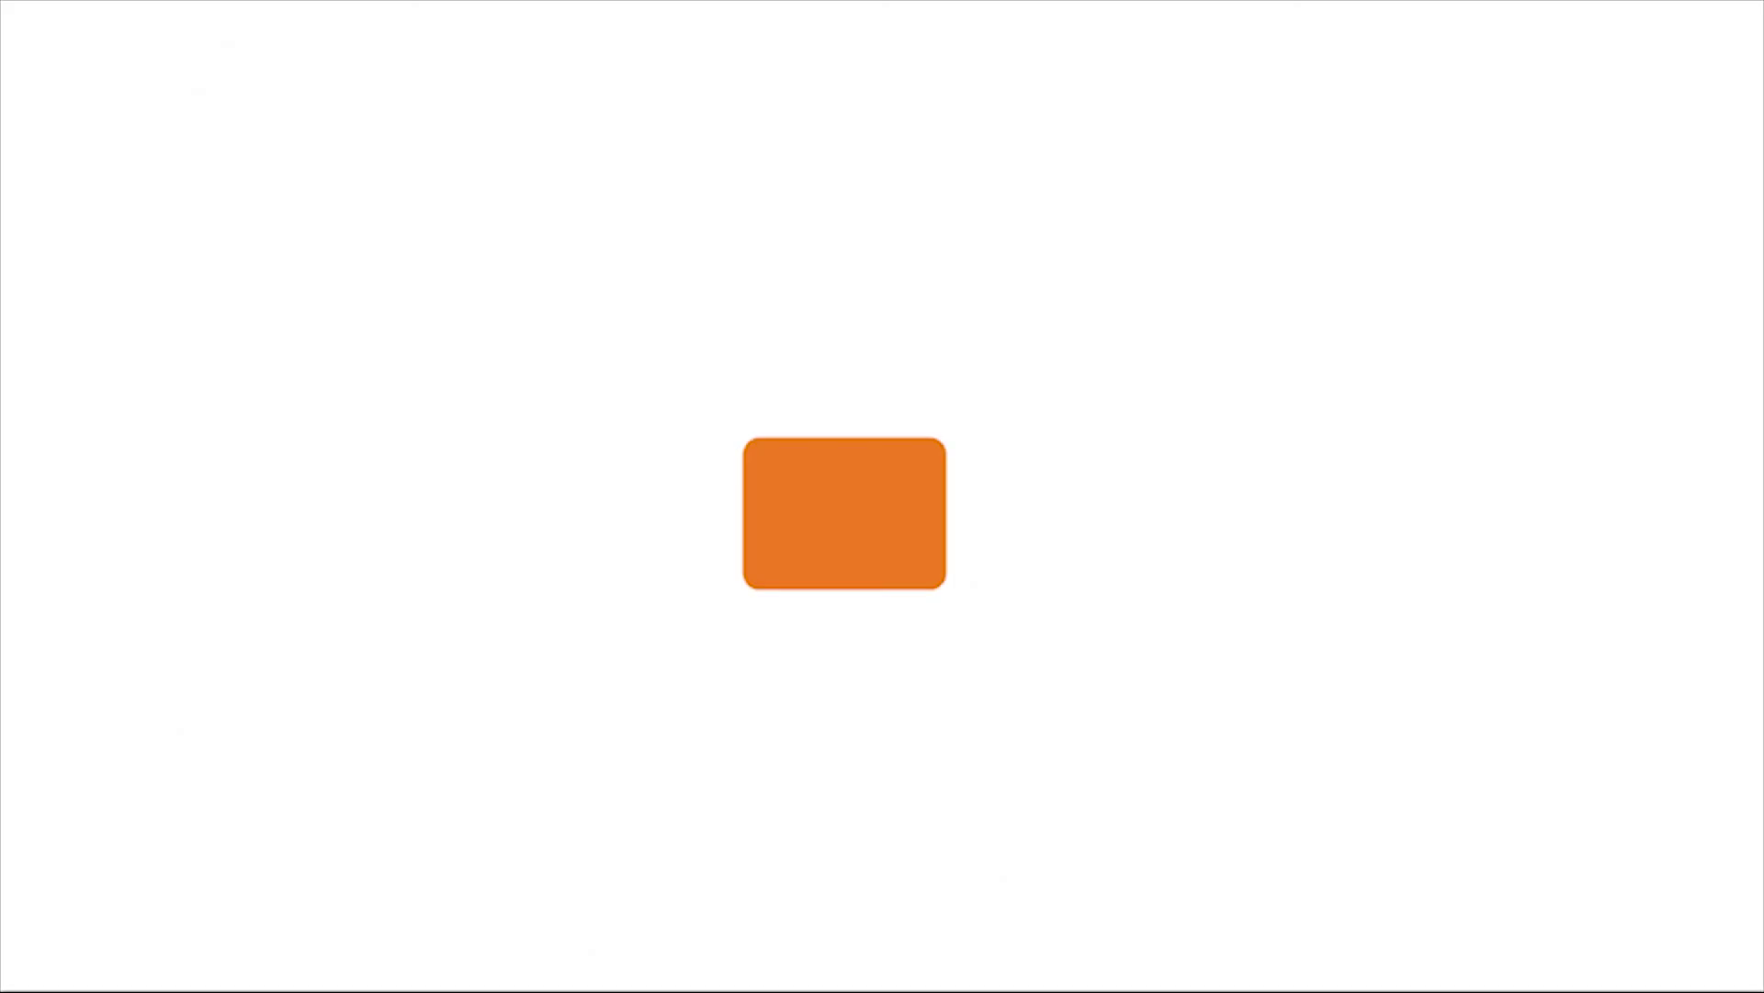